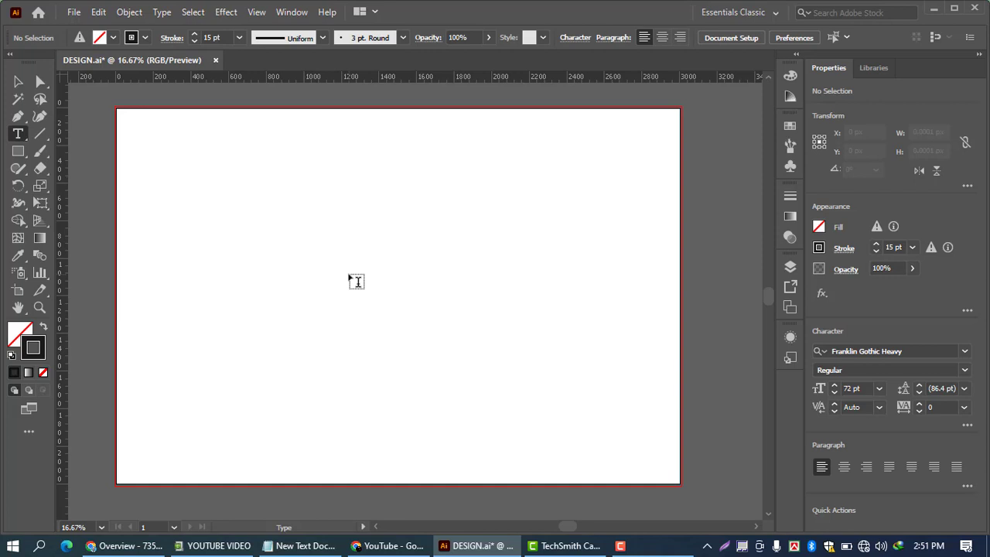
# Add a text object reading "DESIGN" near the middle of the artboard.
pyautogui.moveTo(357, 282); pyautogui.dragTo(357, 282)
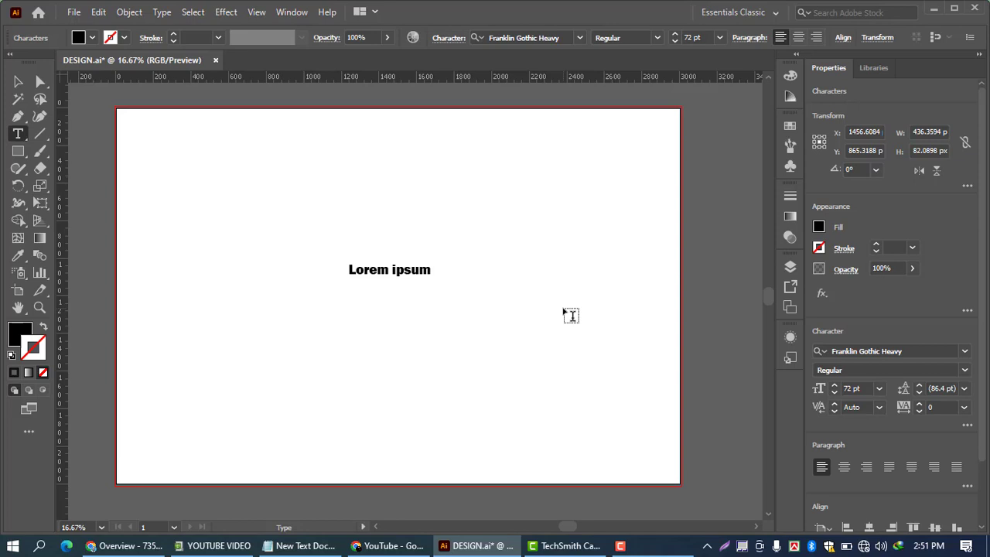
pyautogui.write('D')
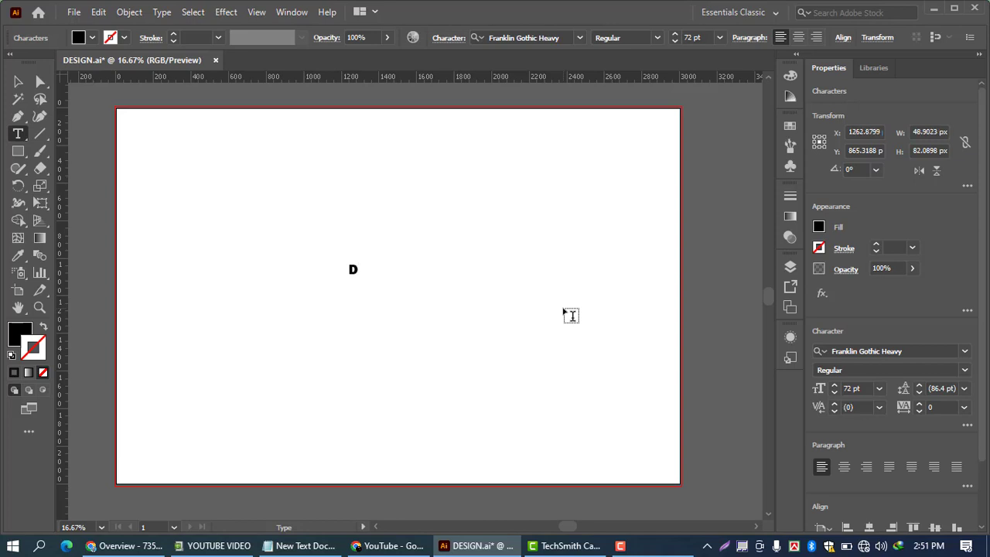
pyautogui.write('ESIGN')
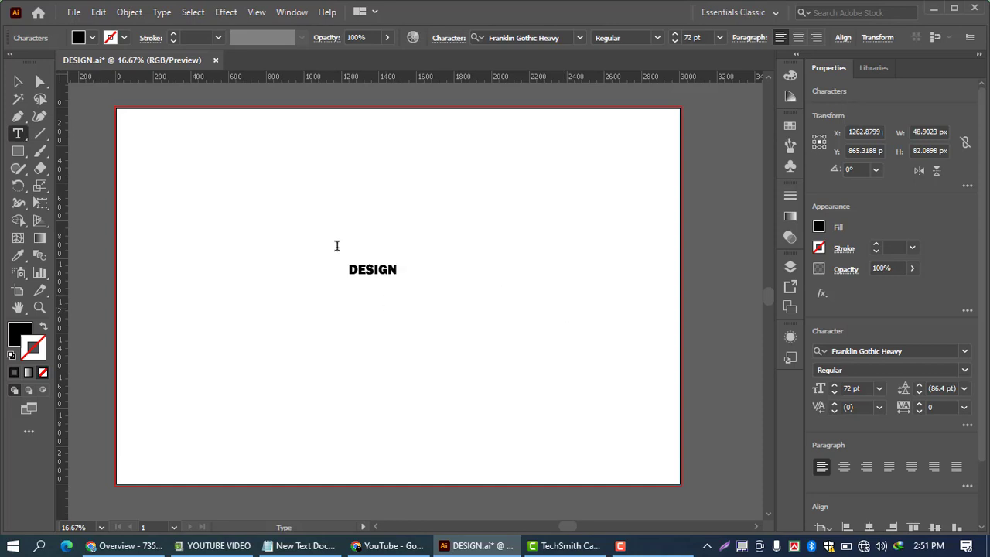
# Enlarge the DESIGN text to about 2287 px wide and about 836 pt in size, stretching it across the artboard.
pyautogui.click(19, 82)
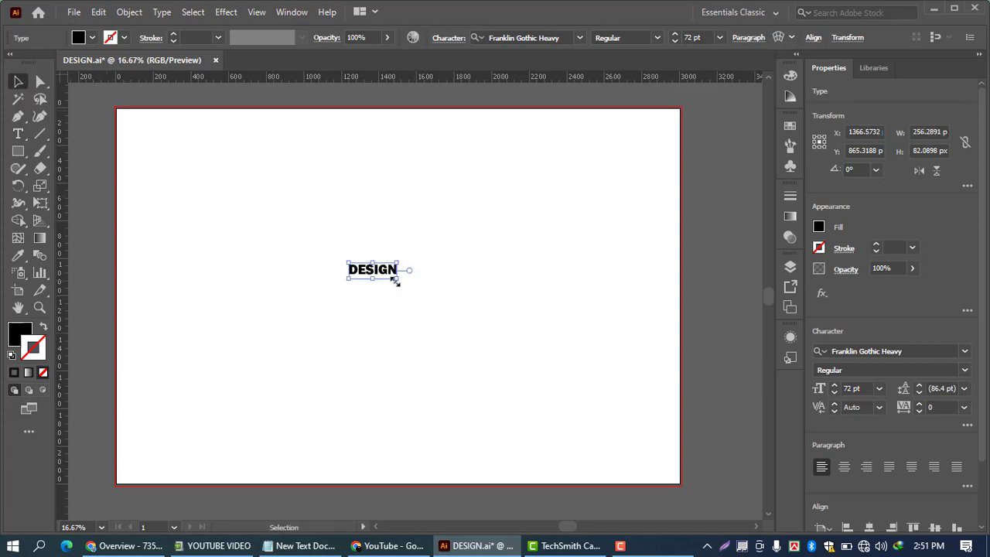
pyautogui.moveTo(399, 281); pyautogui.dragTo(619, 379)
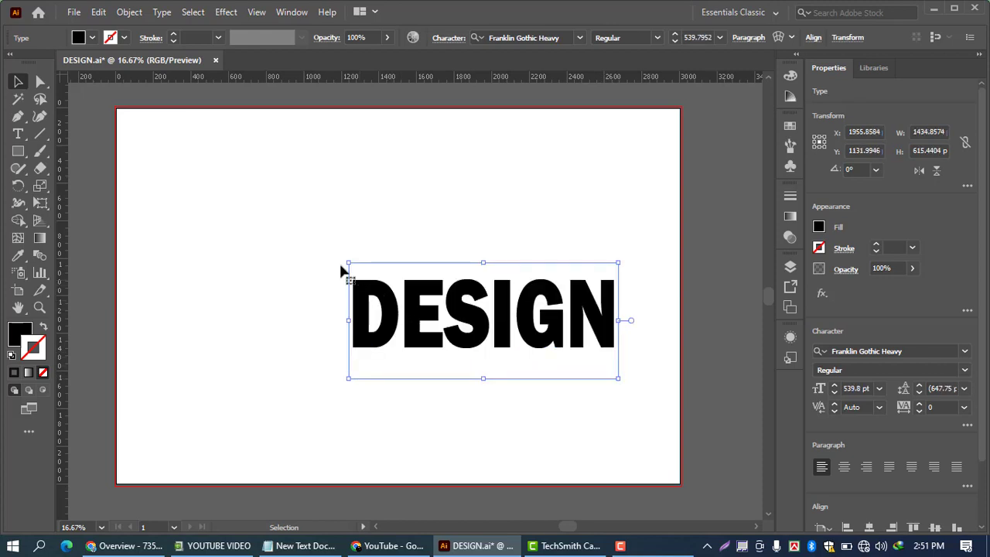
pyautogui.moveTo(348, 264); pyautogui.dragTo(188, 246)
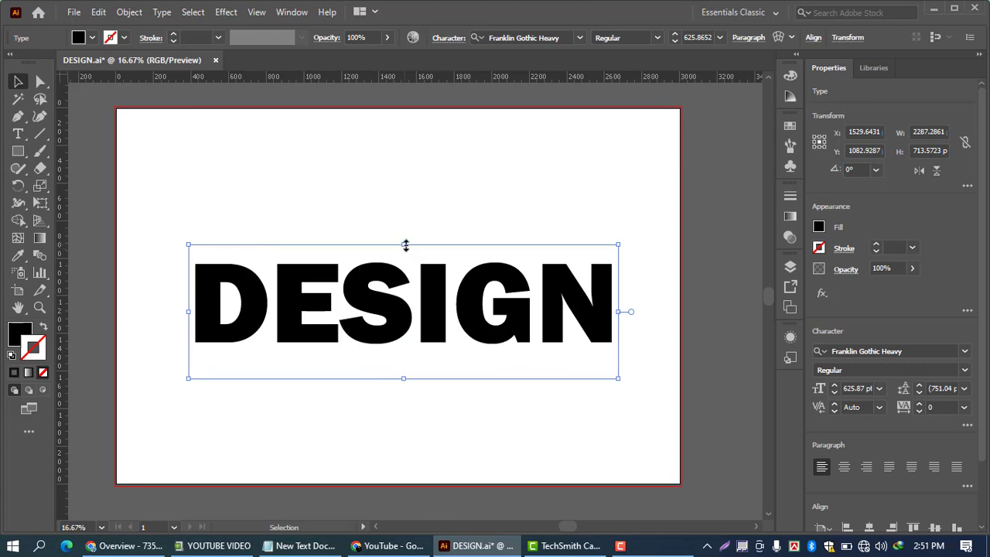
pyautogui.moveTo(405, 244); pyautogui.dragTo(406, 199)
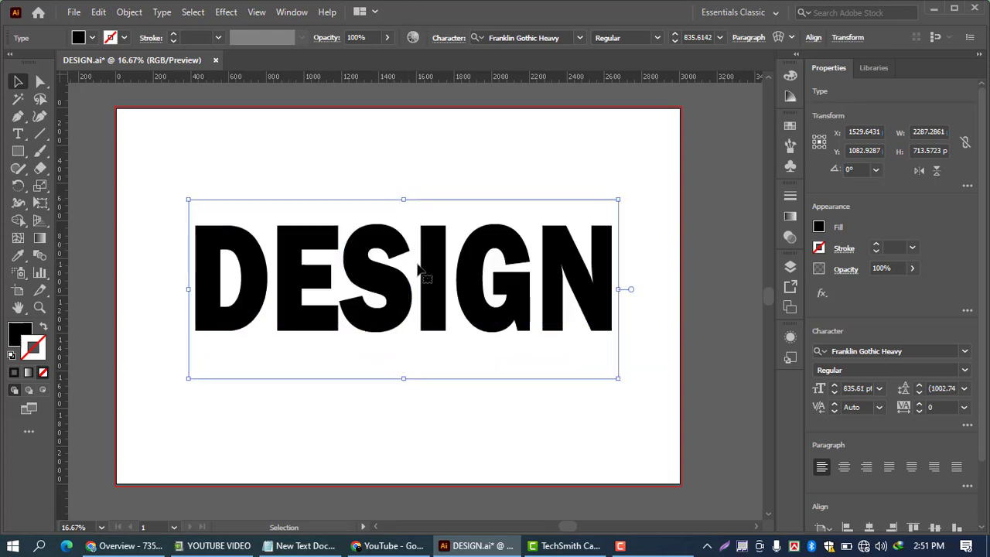
# Change the DESIGN text's font to Impact and stretch it to about 2202 px wide.
pyautogui.click(581, 40)
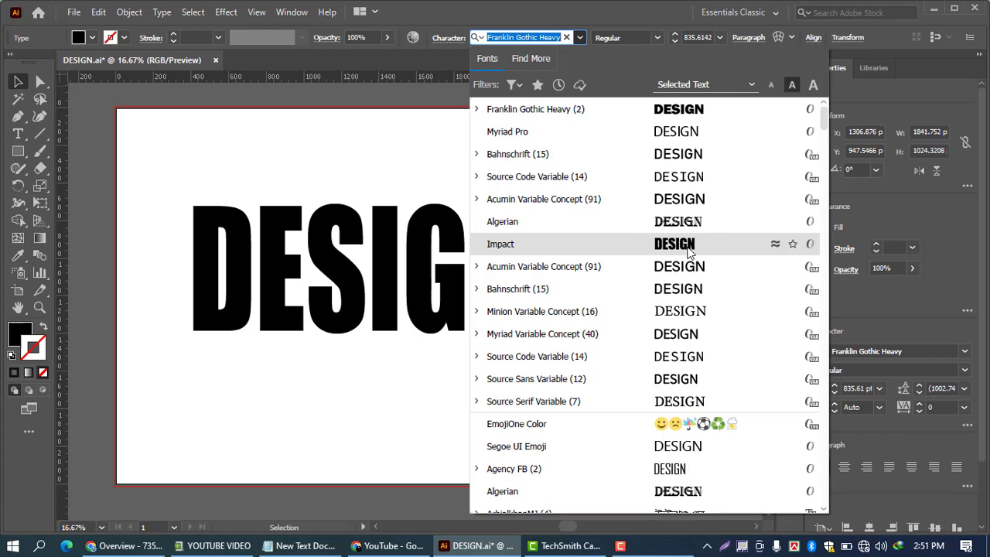
pyautogui.click(687, 248)
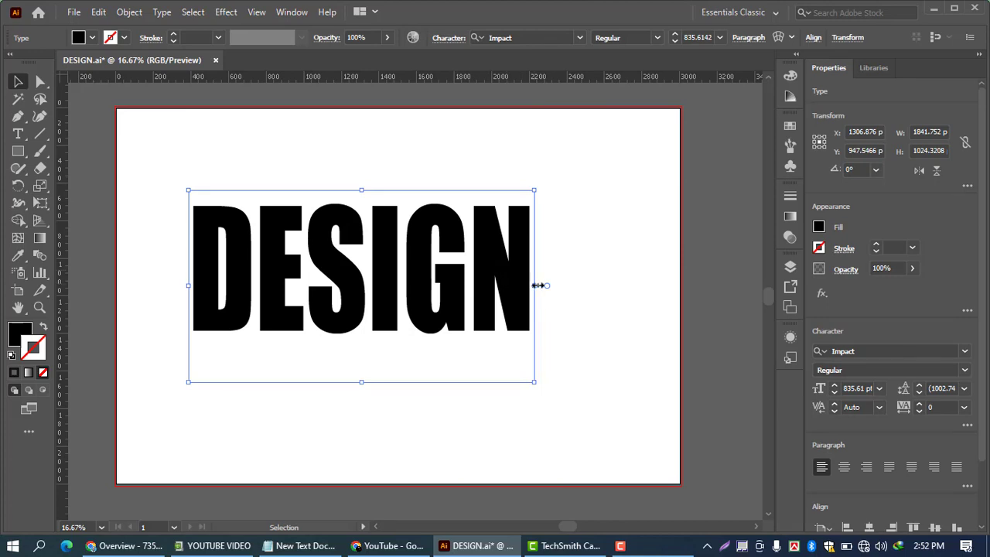
pyautogui.moveTo(537, 284); pyautogui.dragTo(604, 289)
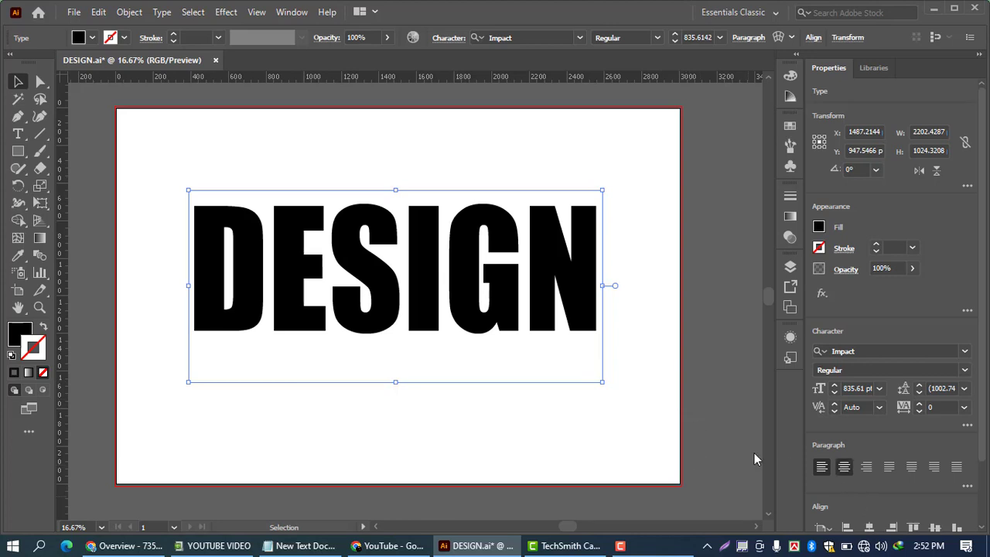
# Set the text's paragraph alignment to centered and center the text object horizontally and vertically on the artboard.
pyautogui.hotkey('shift', 'Left')
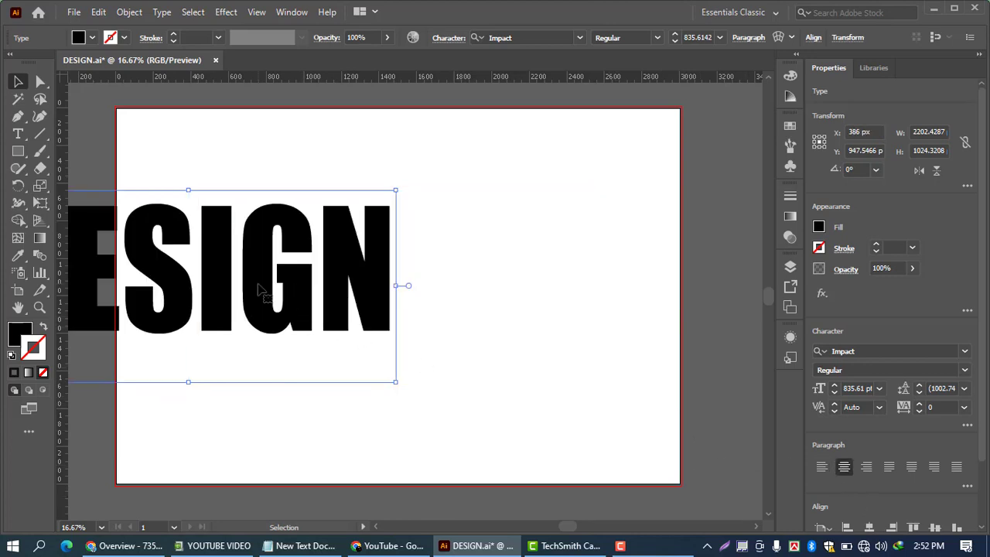
pyautogui.click(814, 39)
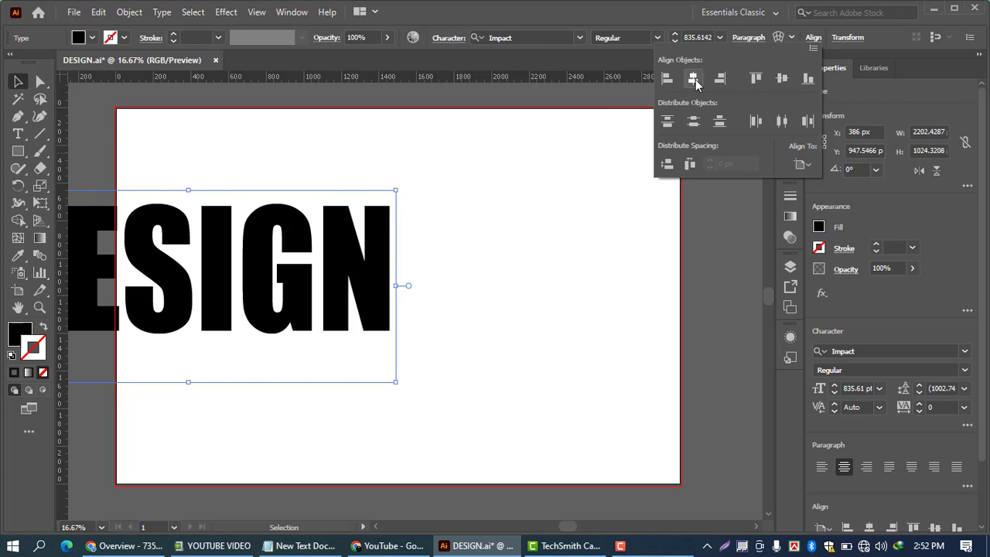
pyautogui.click(694, 80)
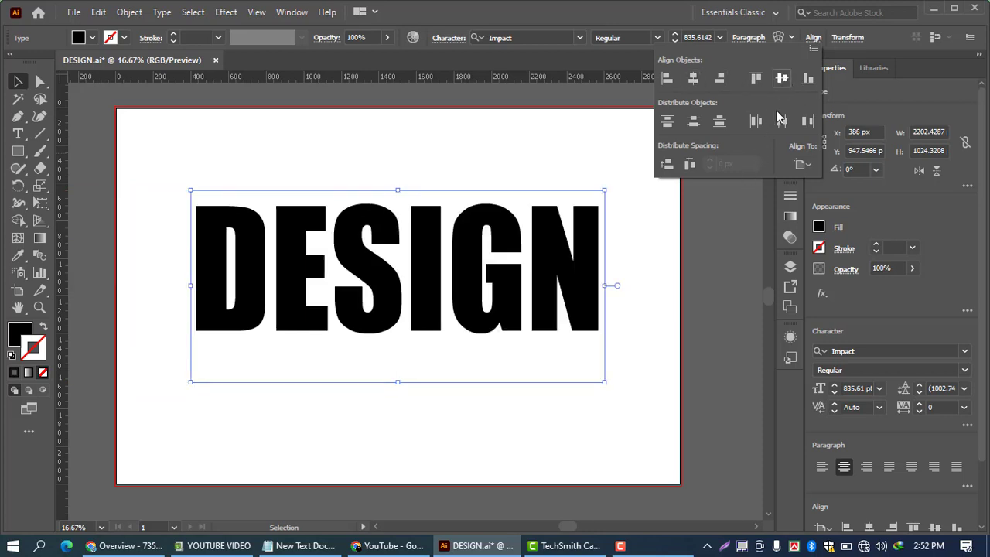
pyautogui.click(782, 118)
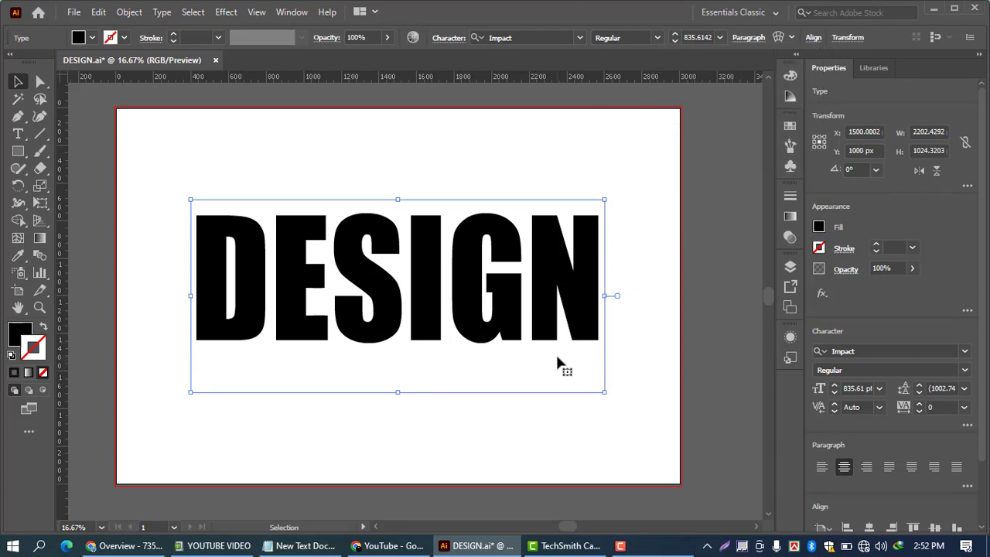
# Open the text's appearance attributes and add five strokes to it.
pyautogui.click(294, 15)
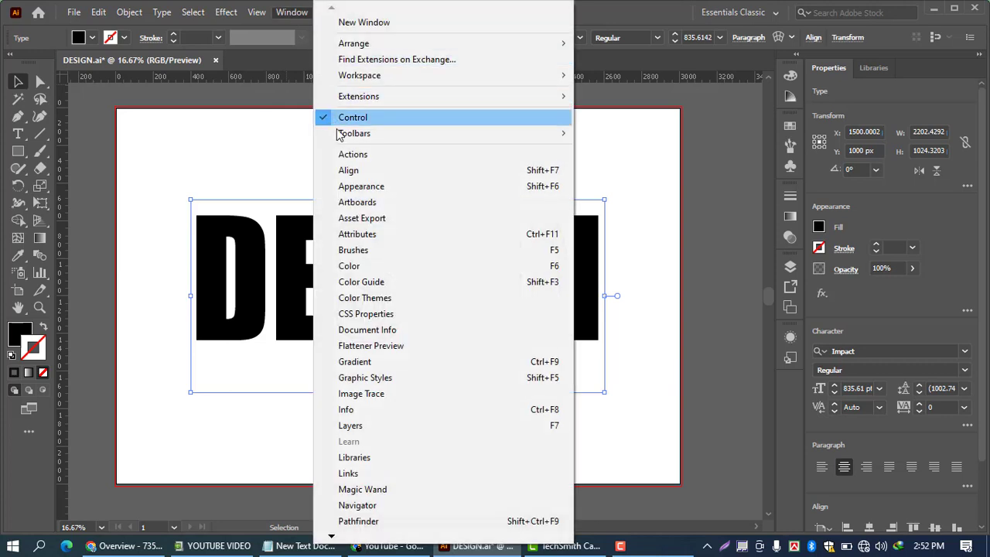
pyautogui.click(360, 186)
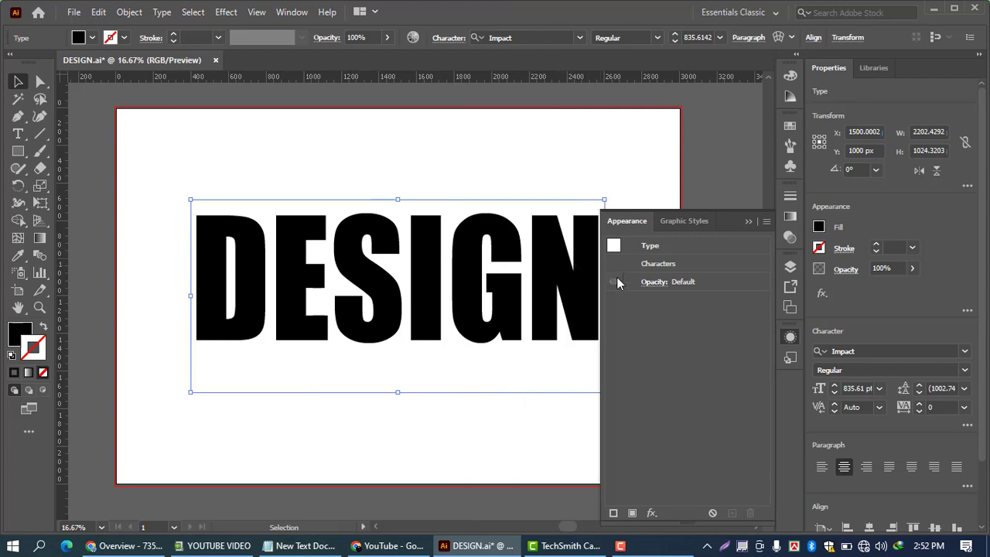
pyautogui.click(612, 513)
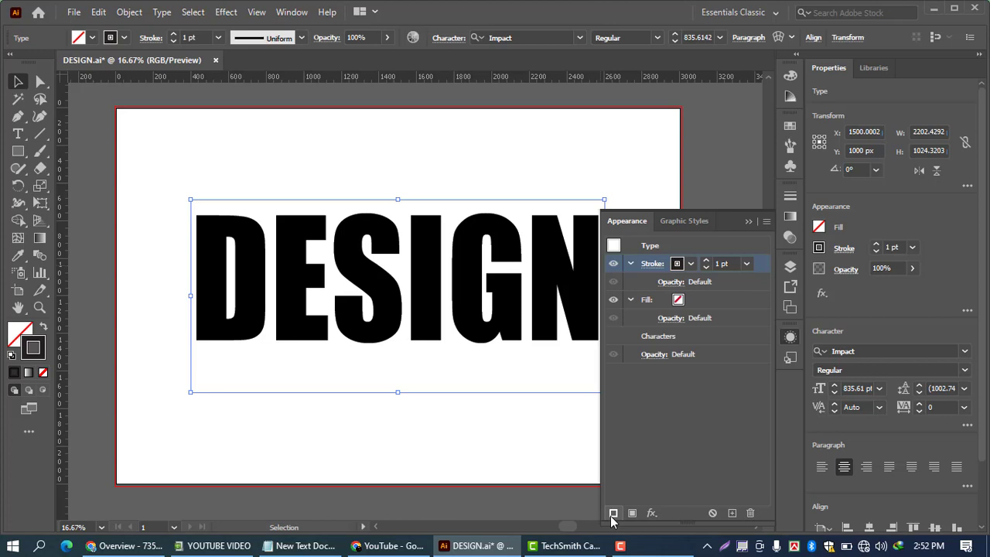
pyautogui.click(612, 512)
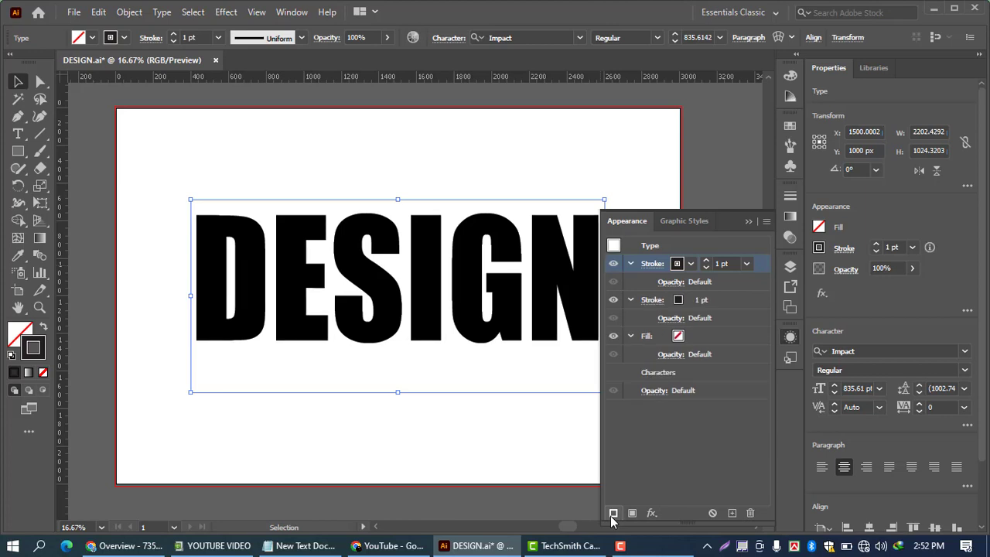
pyautogui.click(613, 513)
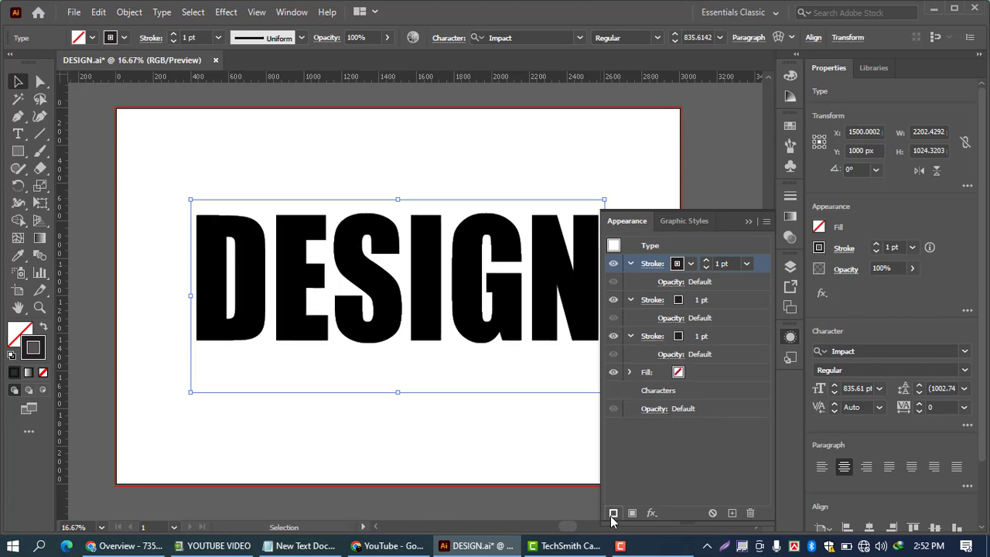
pyautogui.click(613, 513)
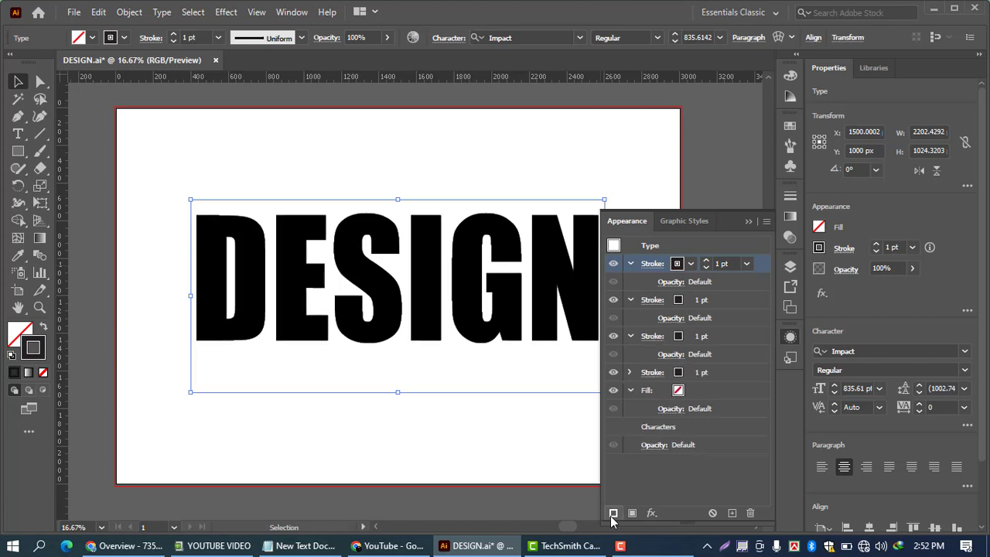
pyautogui.click(613, 513)
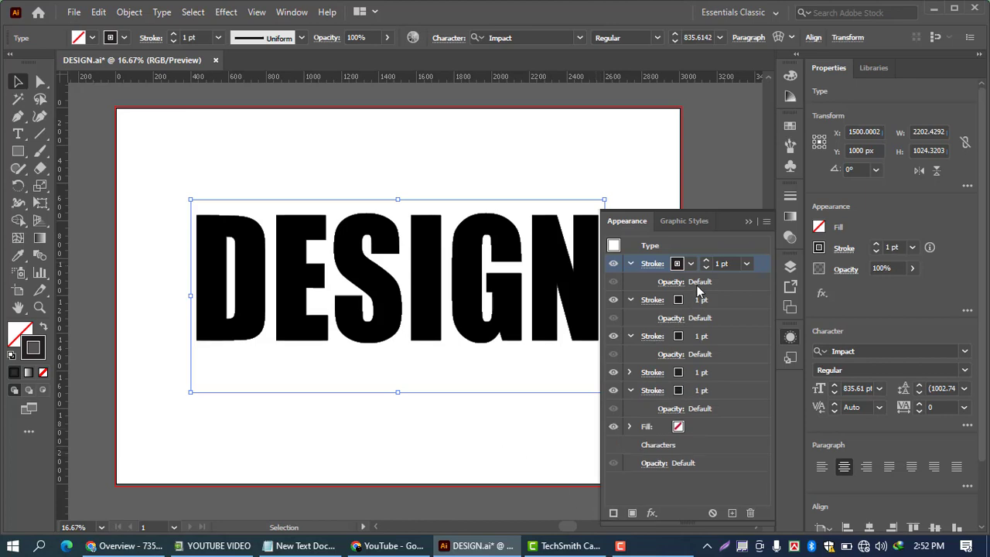
# Add two fills to the text's appearance, stacked above all the strokes.
pyautogui.click(631, 513)
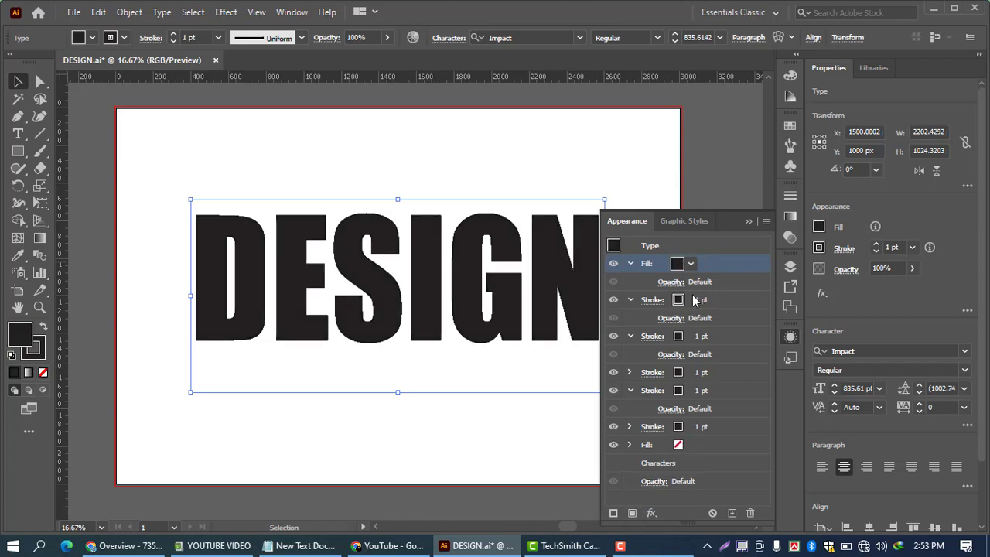
pyautogui.click(727, 300)
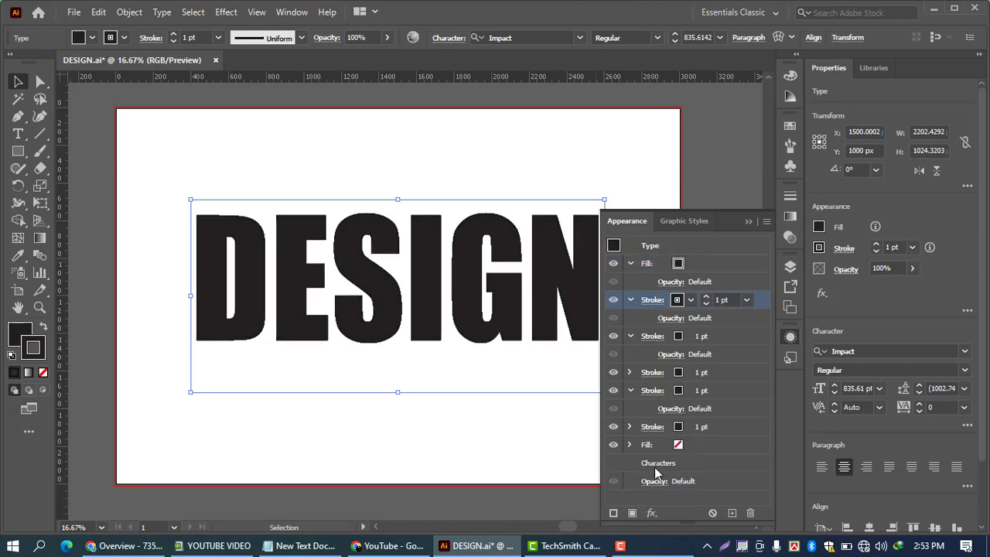
pyautogui.click(632, 513)
pyautogui.moveTo(704, 302); pyautogui.dragTo(714, 262)
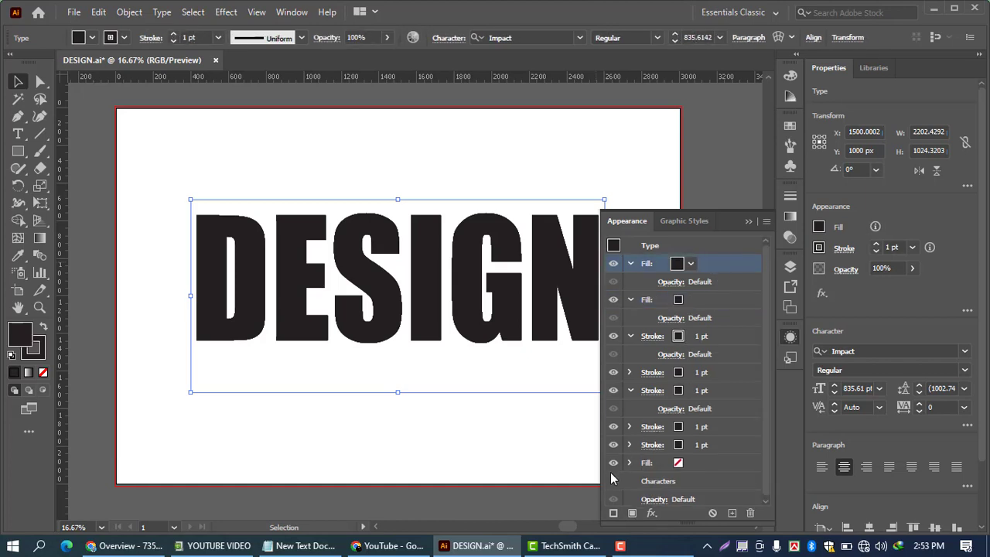
# Delete the two lowest strokes from the text's appearance stack.
pyautogui.click(732, 445)
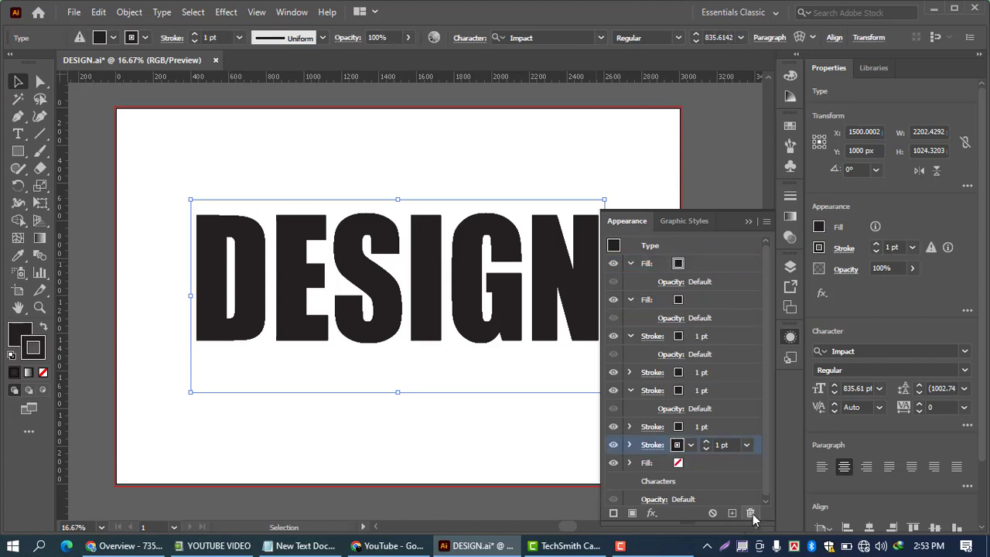
pyautogui.click(751, 514)
pyautogui.click(734, 427)
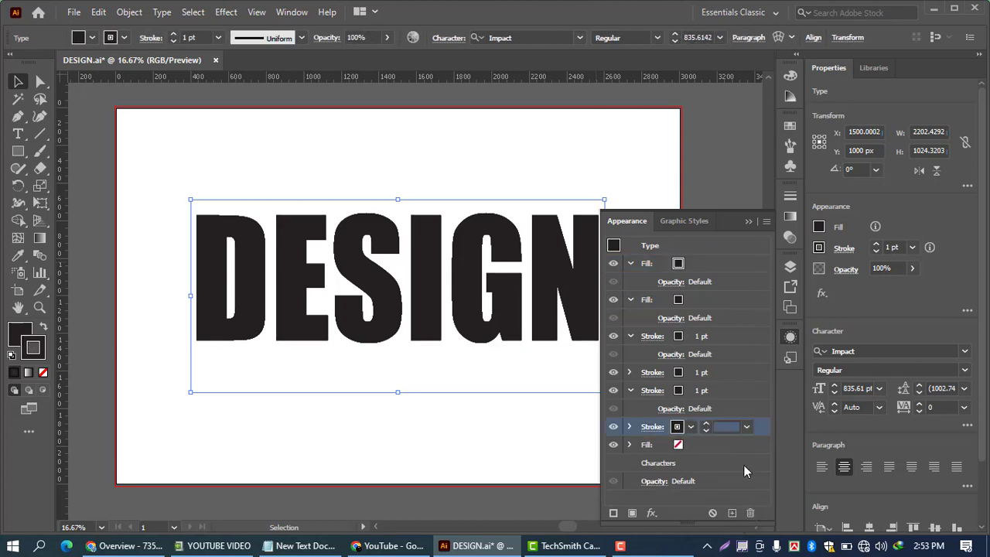
pyautogui.click(750, 513)
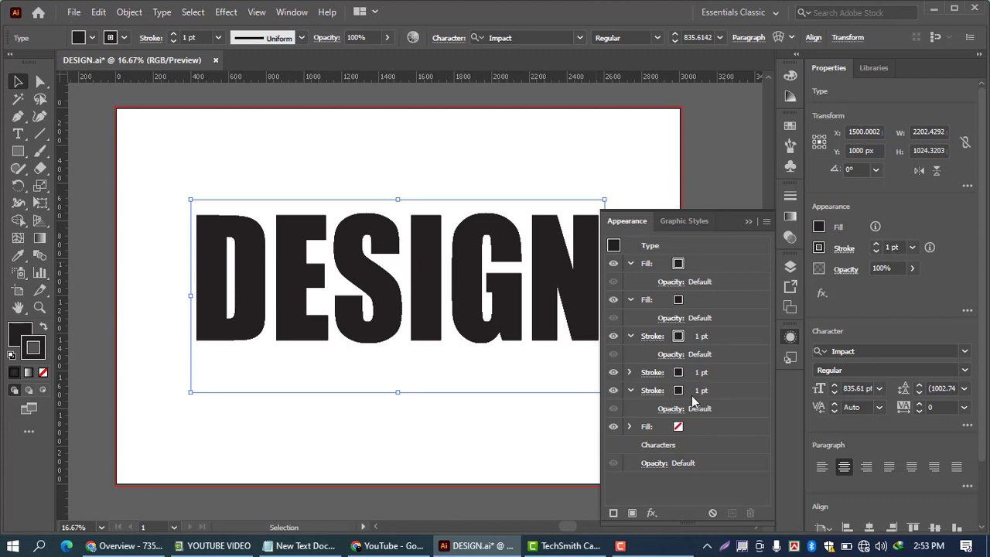
# Reorder the appearance stack so both dark fills sit between the second stroke and the lowest stroke.
pyautogui.click(711, 263)
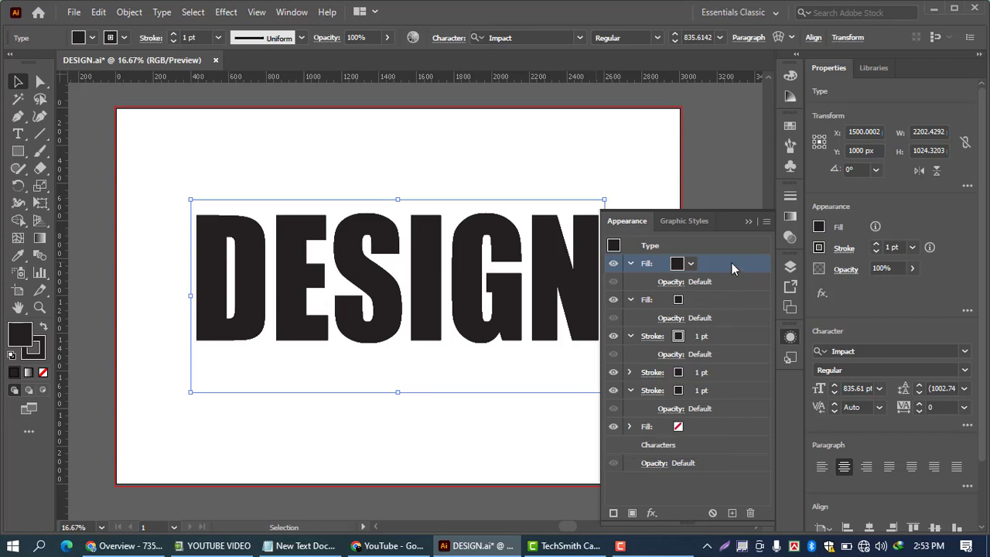
pyautogui.moveTo(731, 264); pyautogui.dragTo(717, 376)
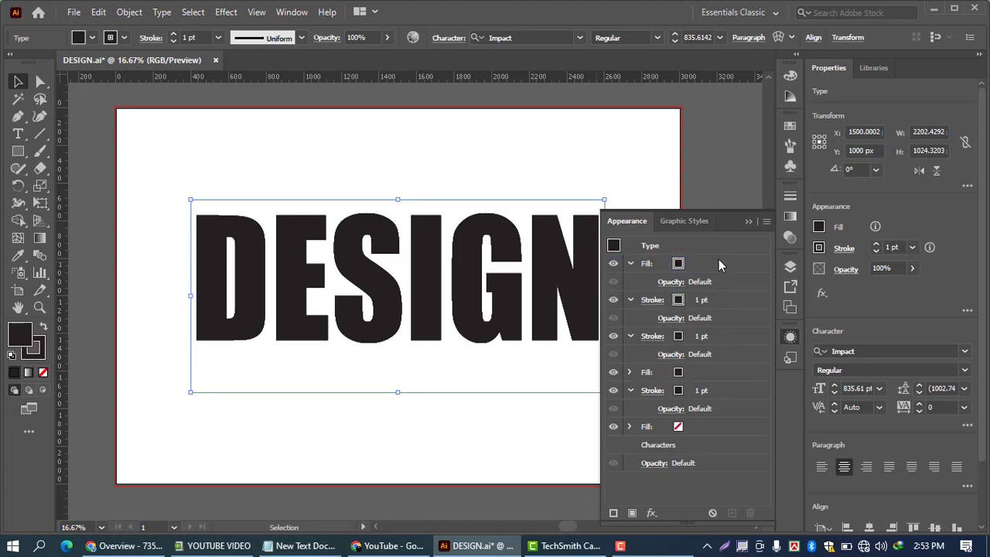
pyautogui.moveTo(719, 264); pyautogui.dragTo(721, 364)
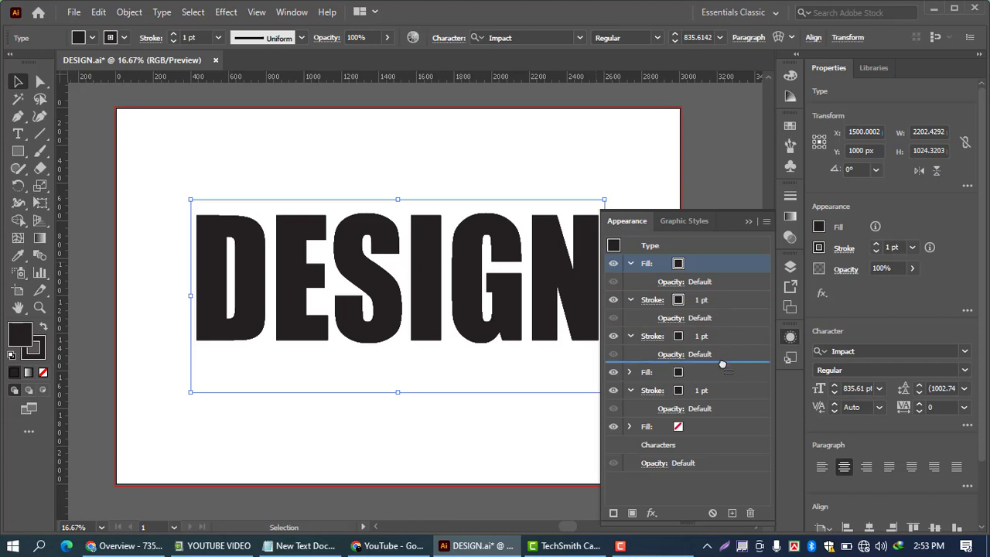
pyautogui.moveTo(722, 364); pyautogui.dragTo(721, 364)
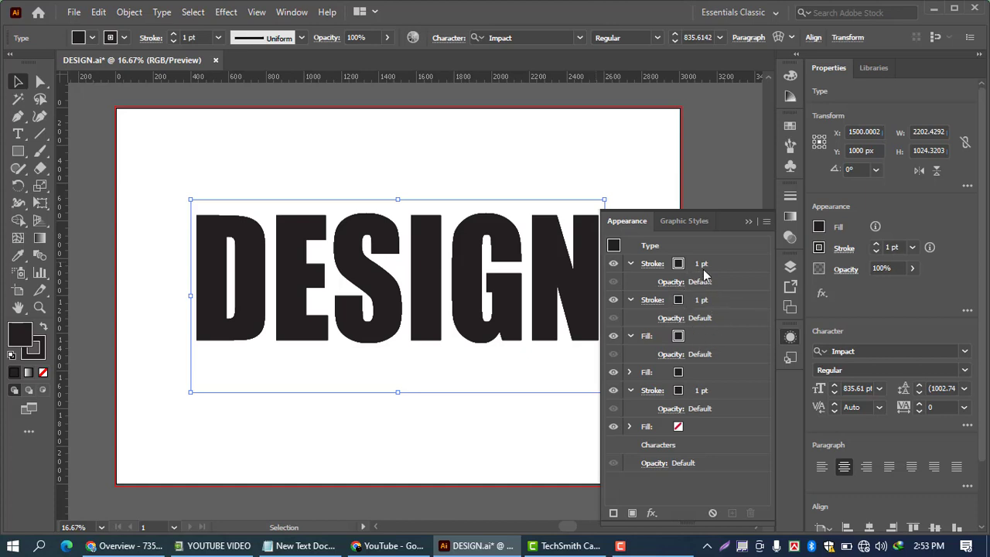
# Set the topmost stroke of the text to a weight of 15 pt and colour it light orange.
pyautogui.click(727, 262)
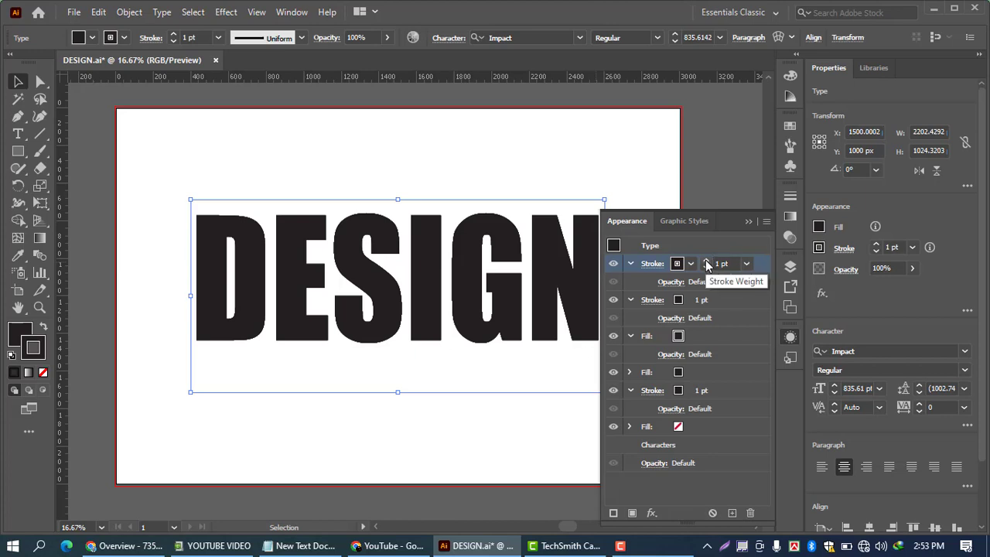
pyautogui.click(707, 263)
pyautogui.click(706, 263)
pyautogui.click(706, 263)
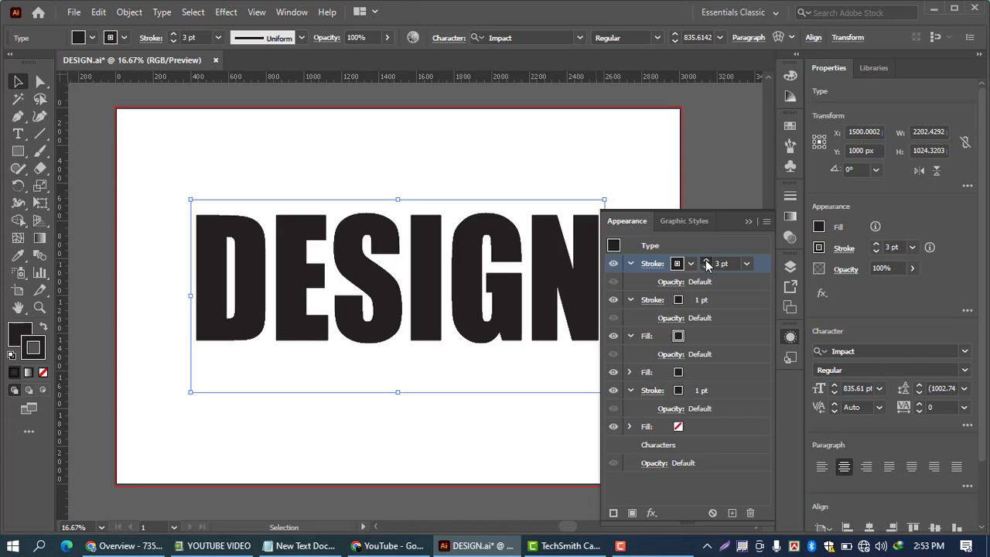
pyautogui.click(707, 263)
pyautogui.click(706, 263)
pyautogui.click(706, 263)
pyautogui.click(707, 263)
pyautogui.click(706, 263)
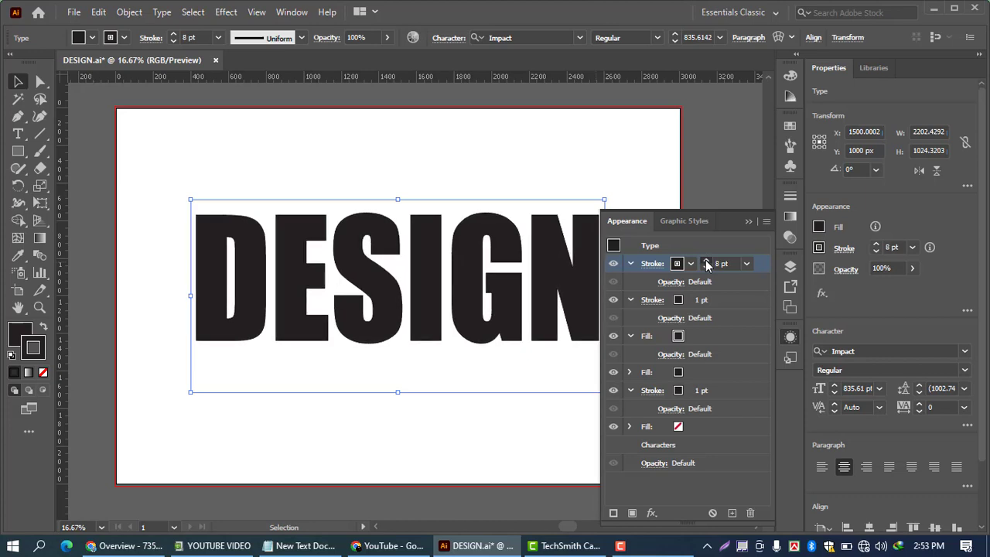
pyautogui.click(706, 263)
pyautogui.click(706, 263)
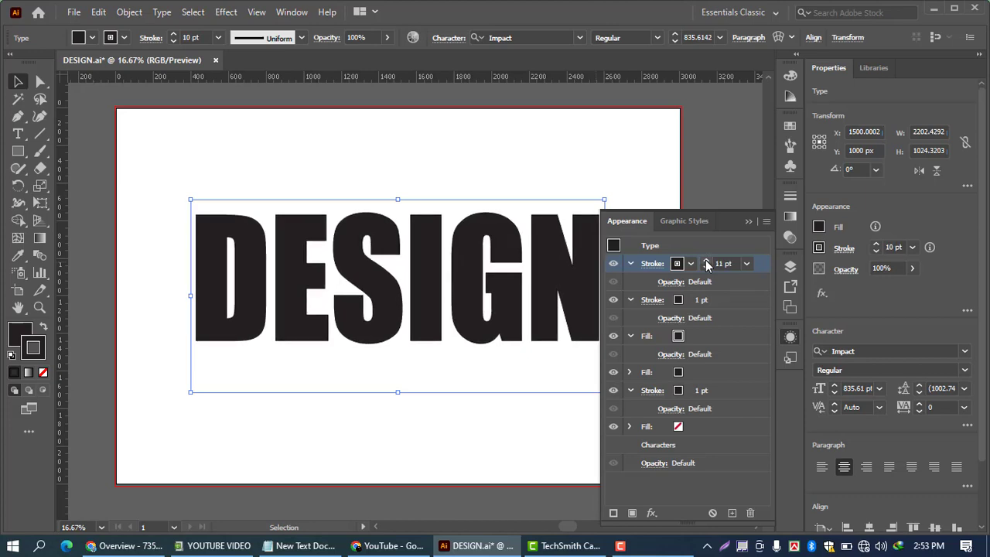
pyautogui.click(706, 263)
pyautogui.click(706, 263)
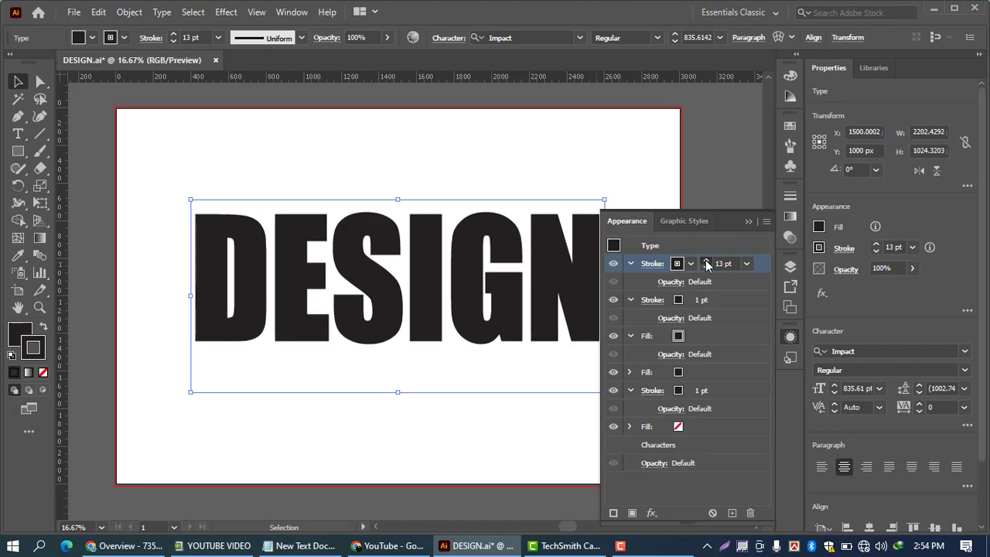
pyautogui.click(707, 263)
pyautogui.click(707, 263)
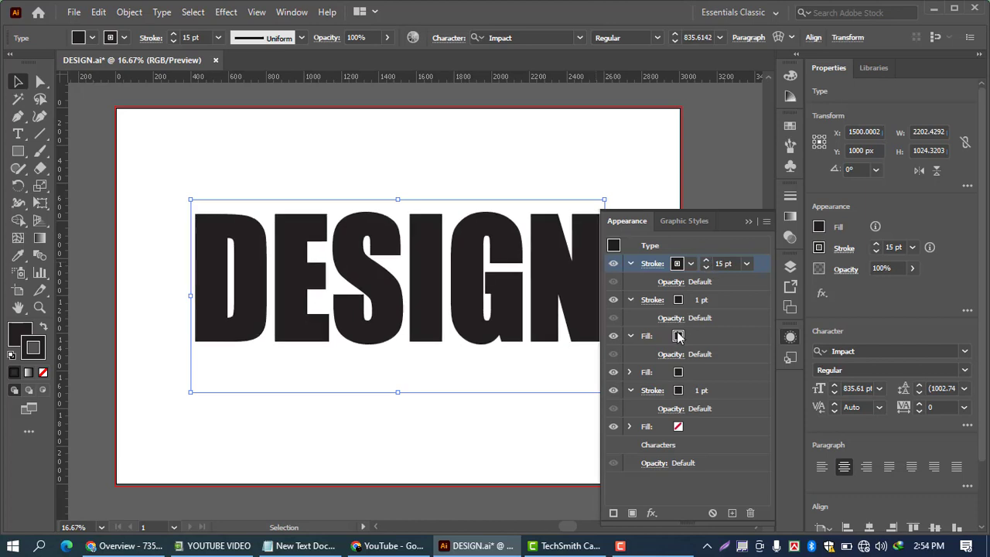
pyautogui.click(691, 265)
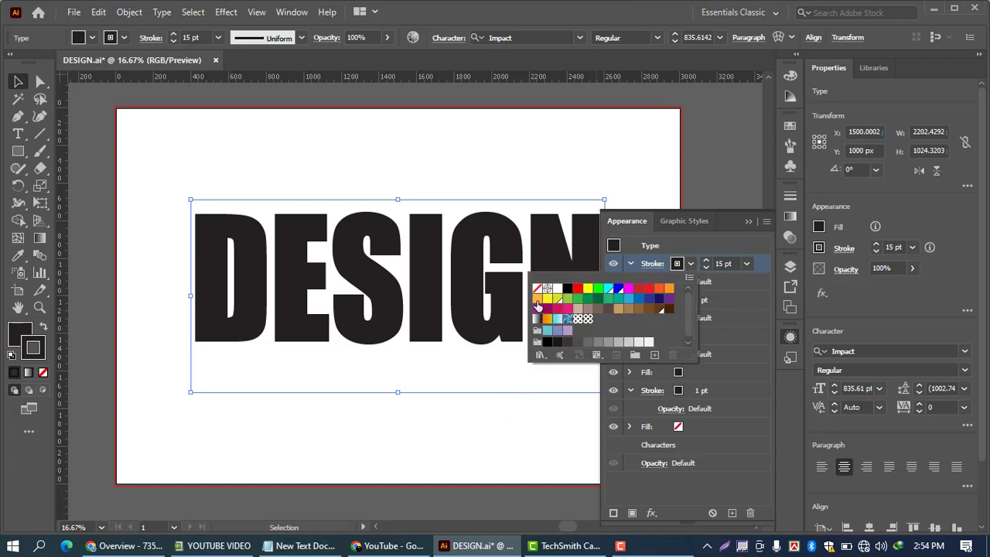
pyautogui.click(539, 299)
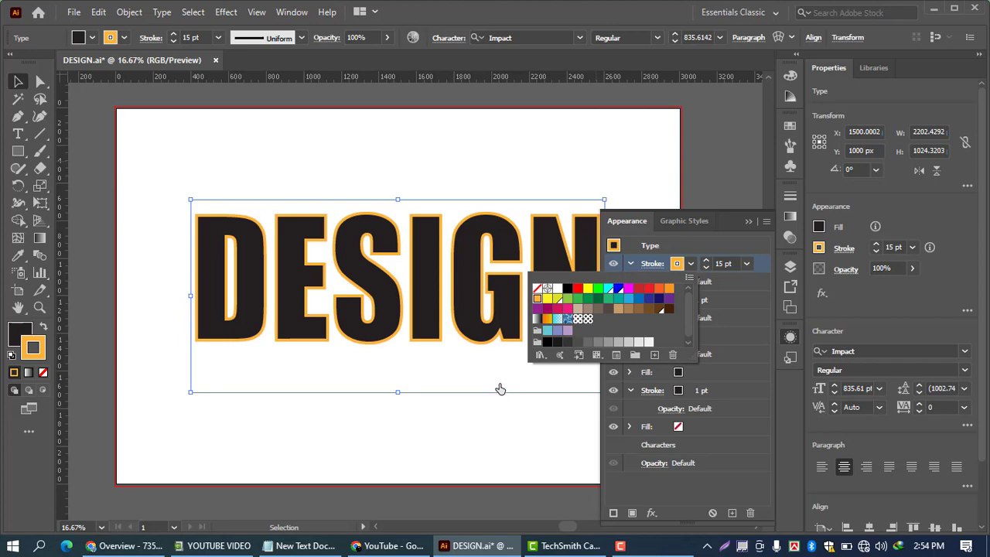
# Set the second stroke's weight to 15 pt and give it the near-black R=26 G=26 B=26 swatch.
pyautogui.click(742, 280)
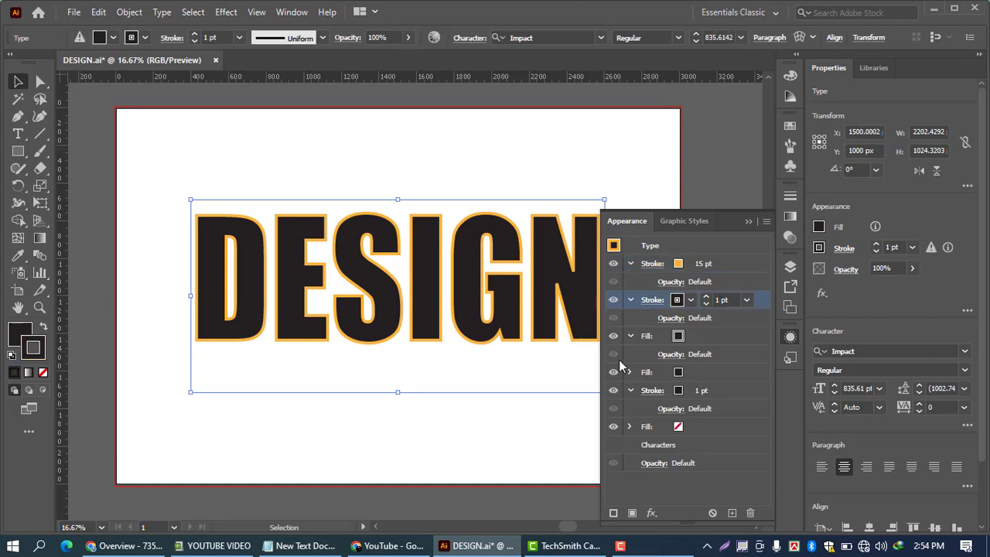
pyautogui.click(706, 296)
pyautogui.click(706, 296)
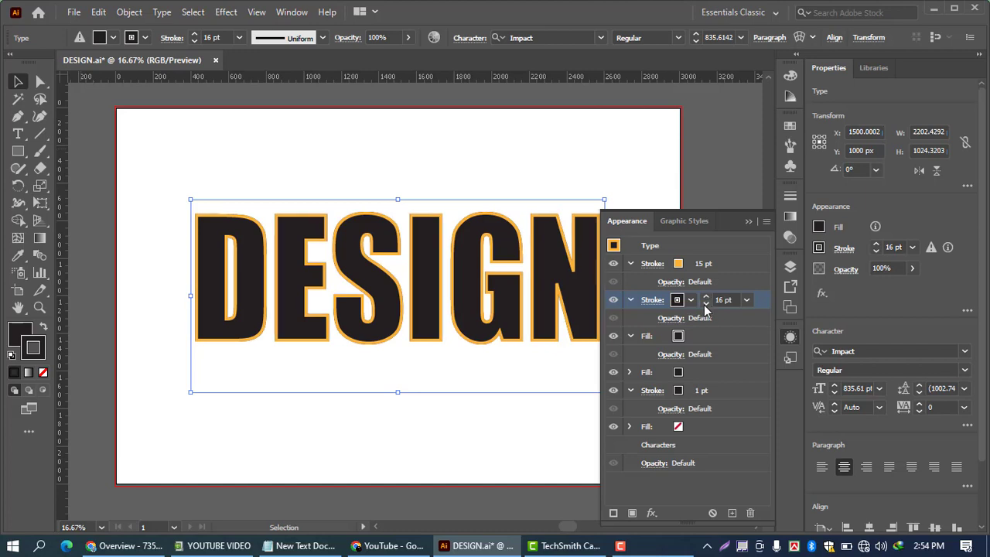
pyautogui.click(706, 303)
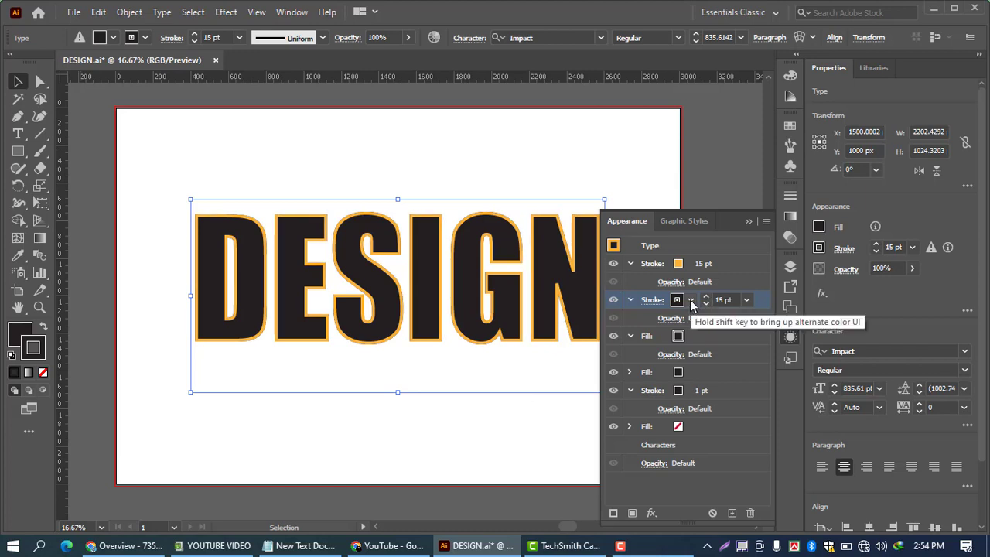
pyautogui.click(690, 301)
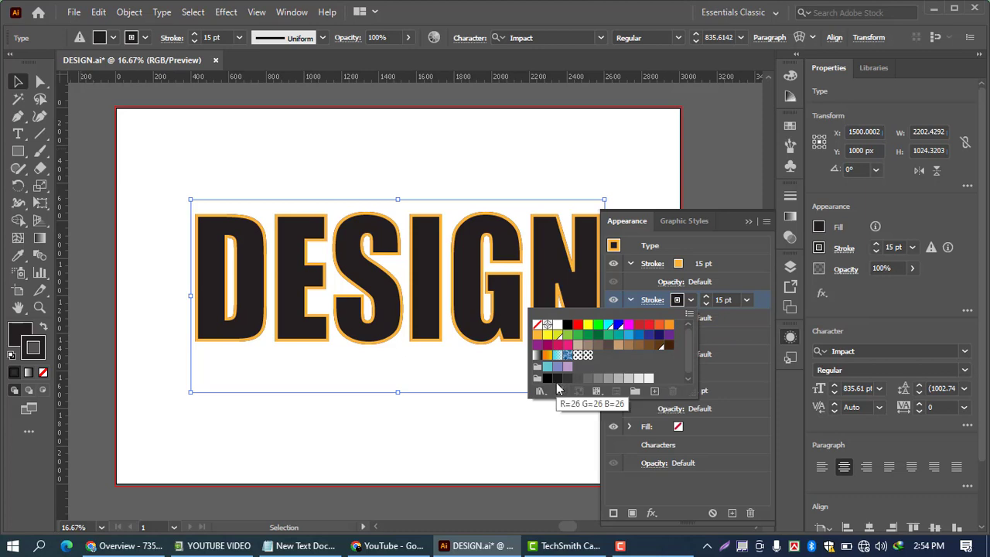
pyautogui.click(557, 381)
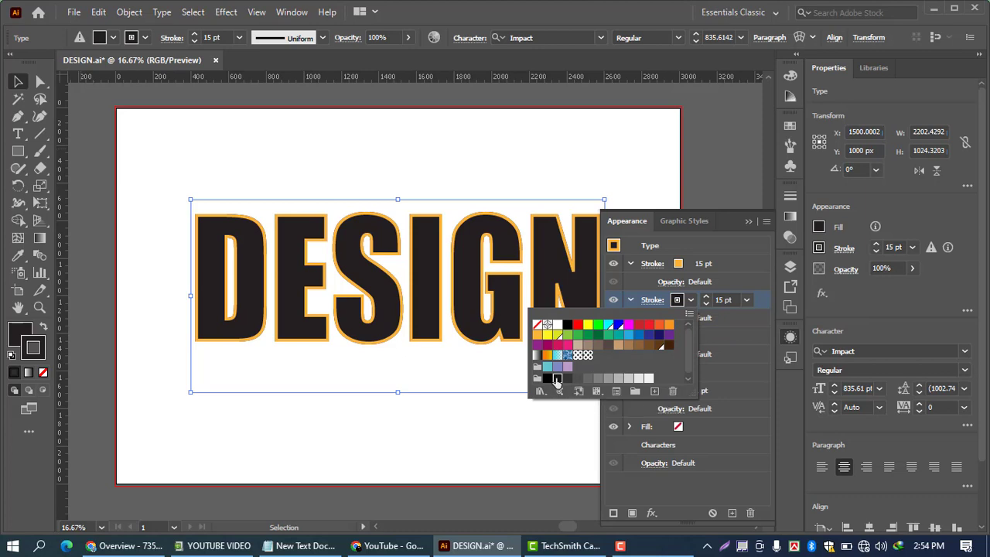
pyautogui.click(762, 303)
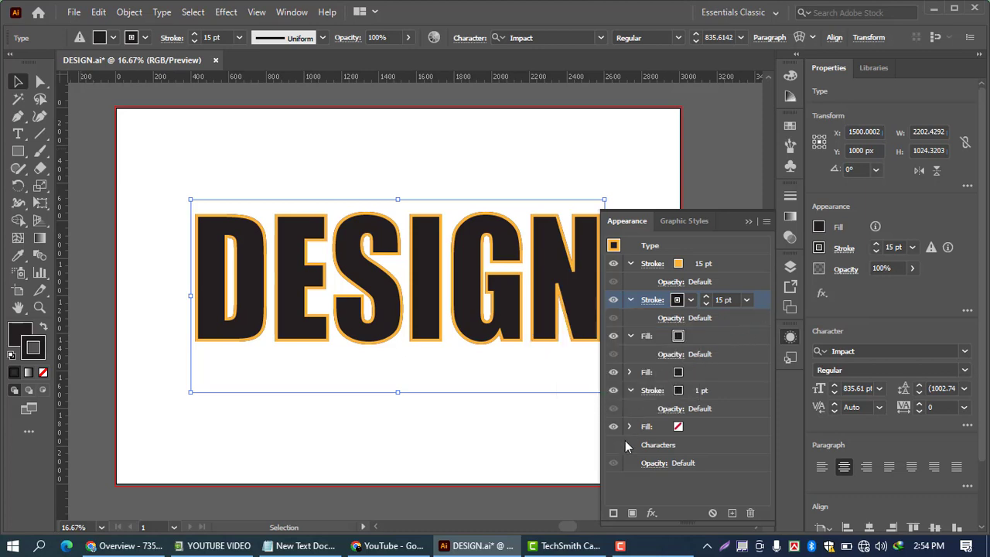
# Add a Transform effect to the second stroke with a horizontal move of 1 px and a vertical move of 1 px.
pyautogui.click(653, 514)
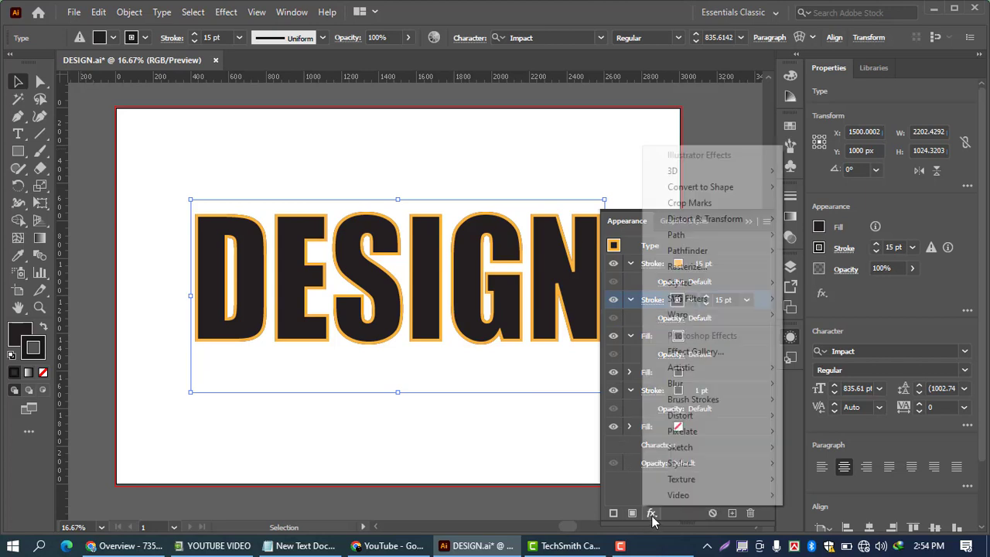
pyautogui.moveTo(694, 291)
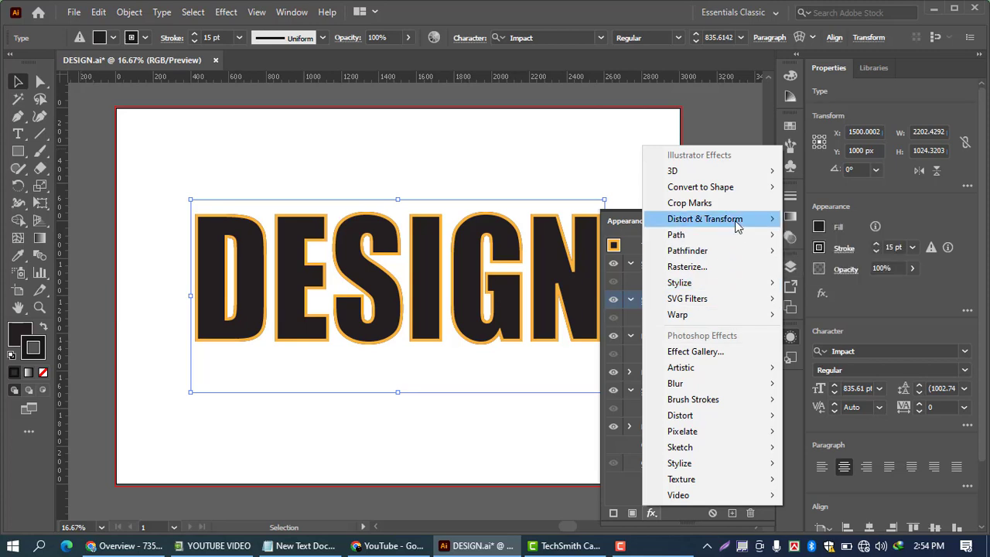
pyautogui.moveTo(738, 224)
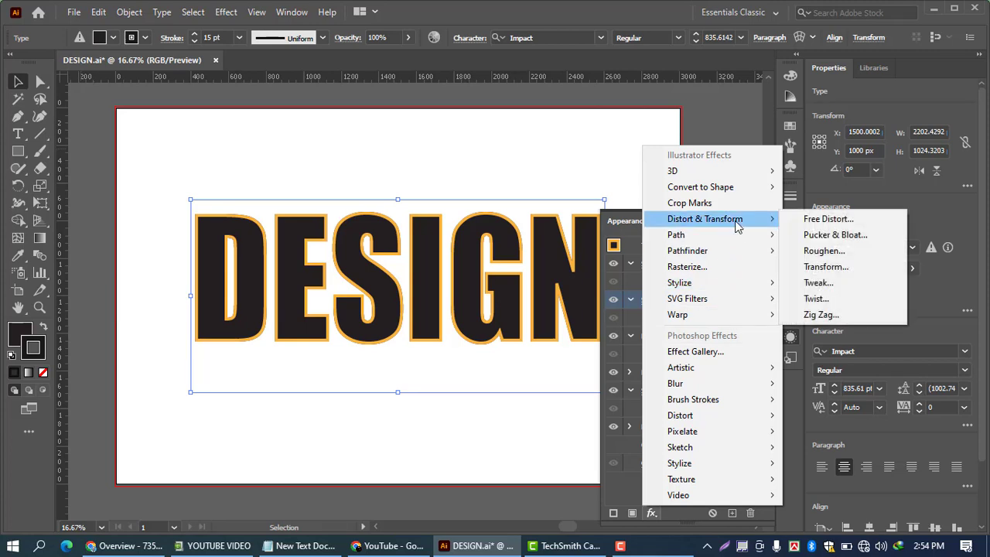
pyautogui.click(821, 267)
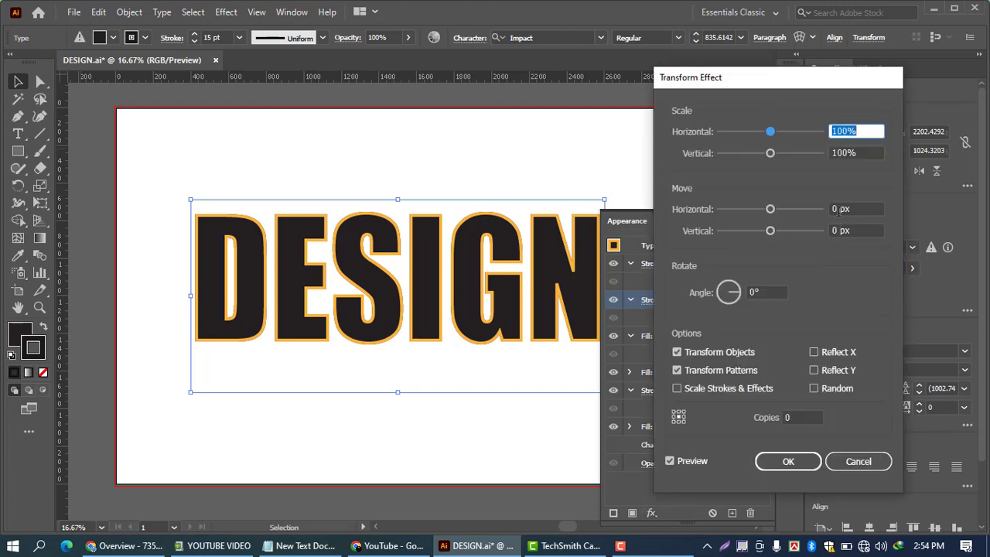
pyautogui.click(838, 209)
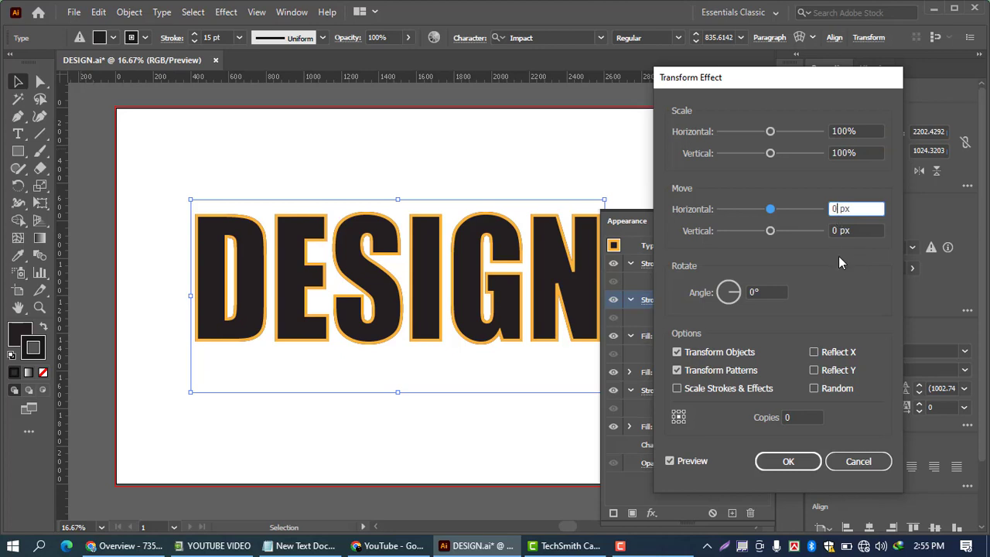
pyautogui.press('Up')
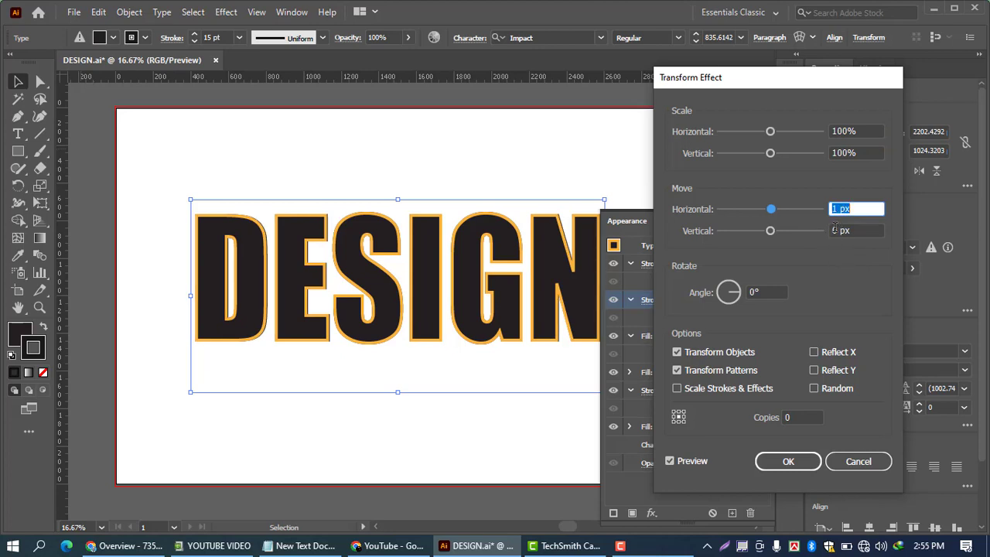
pyautogui.click(835, 230)
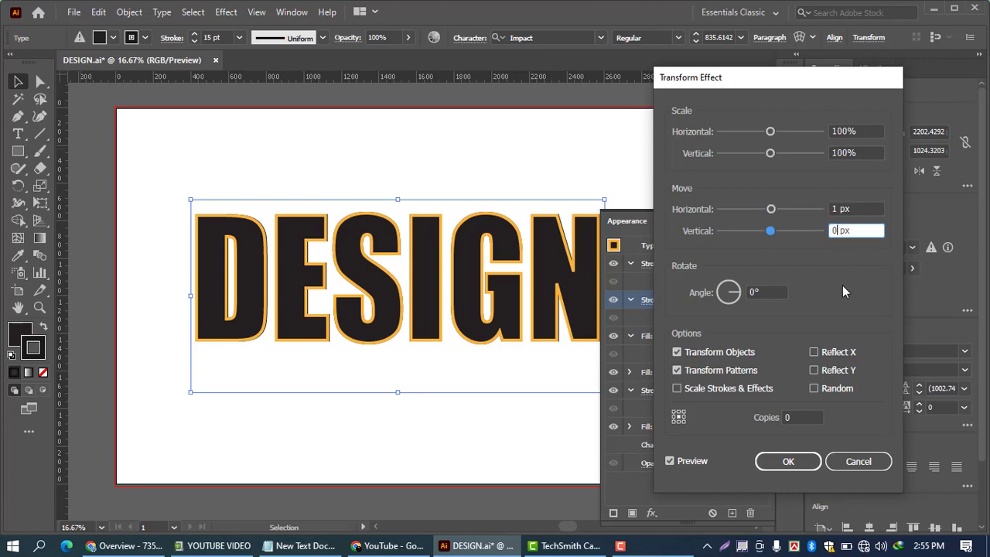
pyautogui.press('Up')
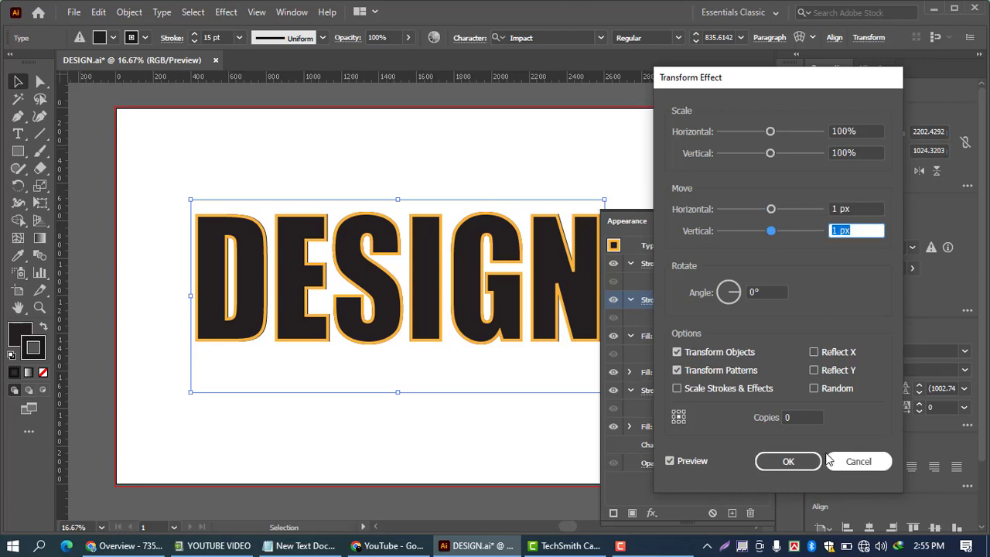
# Set the Transform effect's copies to 30 and apply it to the second stroke.
pyautogui.click(804, 416)
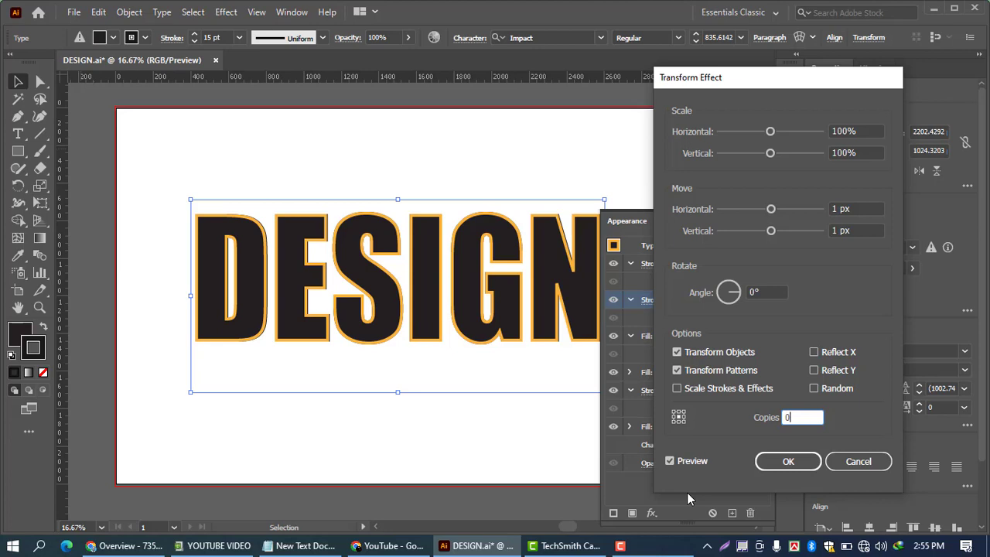
pyautogui.press('Up')
pyautogui.press('Up')
pyautogui.press('Up')
pyautogui.press('Up')
pyautogui.press('Up')
pyautogui.press('Up')
pyautogui.press('Up')
pyautogui.press('Up')
pyautogui.press('Up')
pyautogui.press('Up')
pyautogui.press('Up')
pyautogui.press('Up')
pyautogui.press('Up')
pyautogui.press('Up')
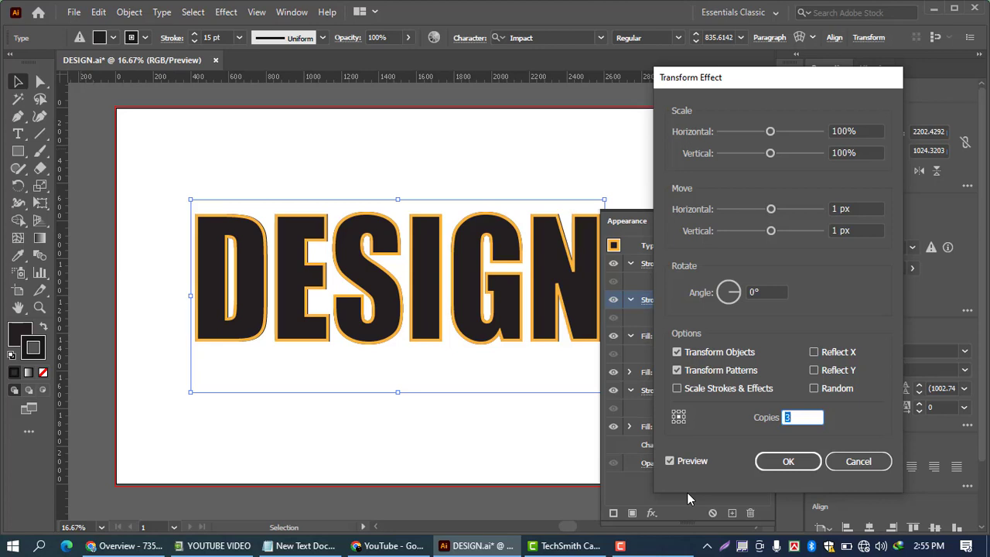
pyautogui.press('Up')
pyautogui.press('Up')
pyautogui.press('Up')
pyautogui.press('Up')
pyautogui.press('Up')
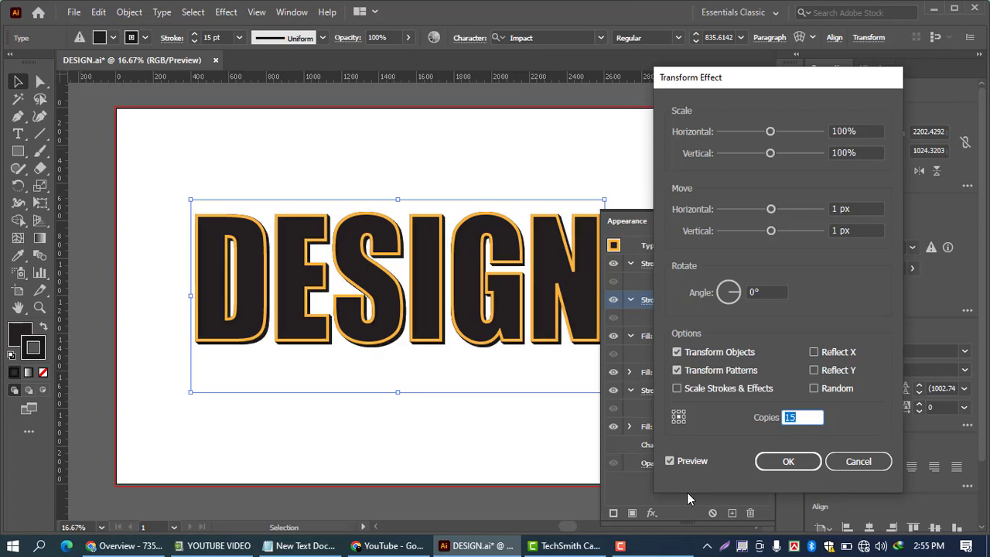
pyautogui.press('Up')
pyautogui.press('Up')
pyautogui.press('Up')
pyautogui.press('Up')
pyautogui.press('Up')
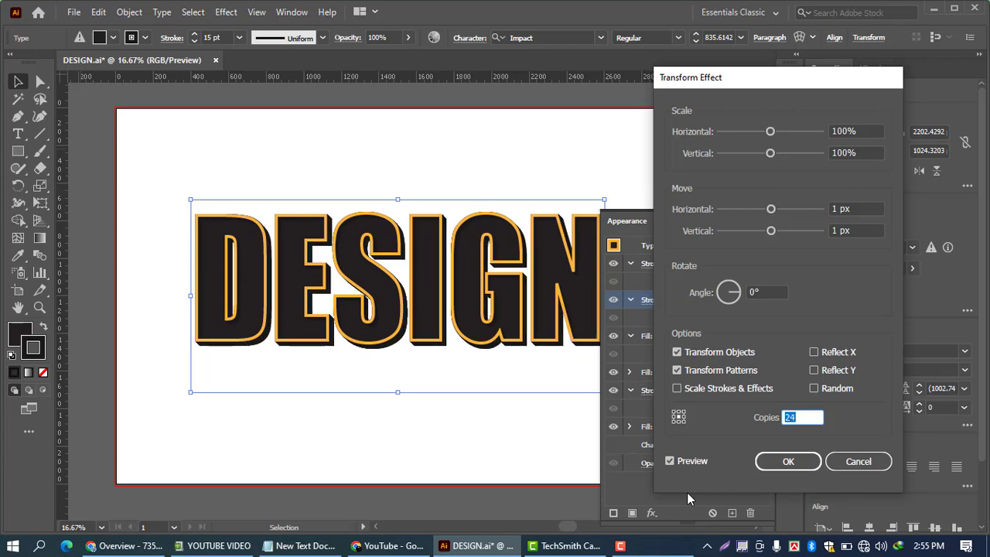
pyautogui.press('Down')
pyautogui.press('Down')
pyautogui.press('Down')
pyautogui.press('Down')
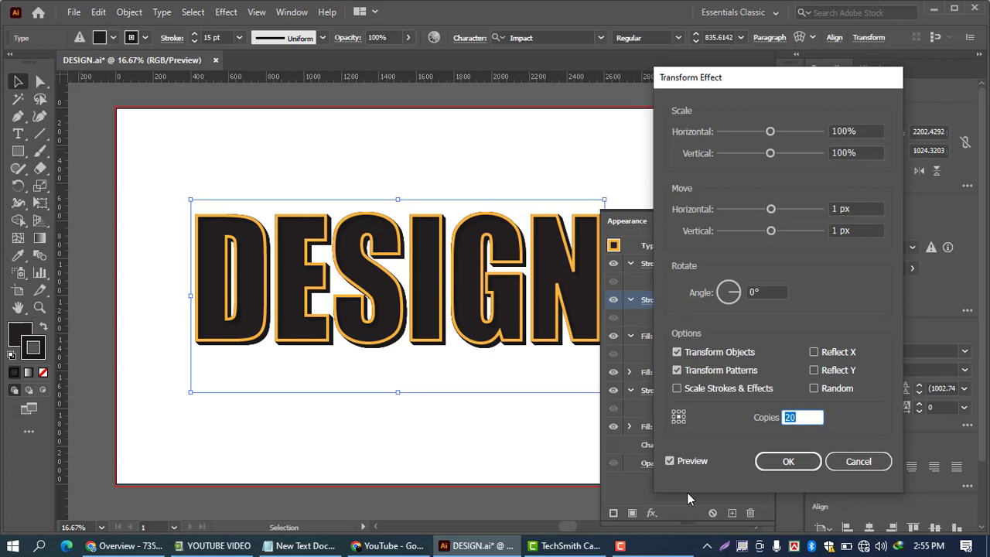
pyautogui.press('Up')
pyautogui.press('Up')
pyautogui.press('Up')
pyautogui.press('Up')
pyautogui.press('Up')
pyautogui.press('Up')
pyautogui.press('Up')
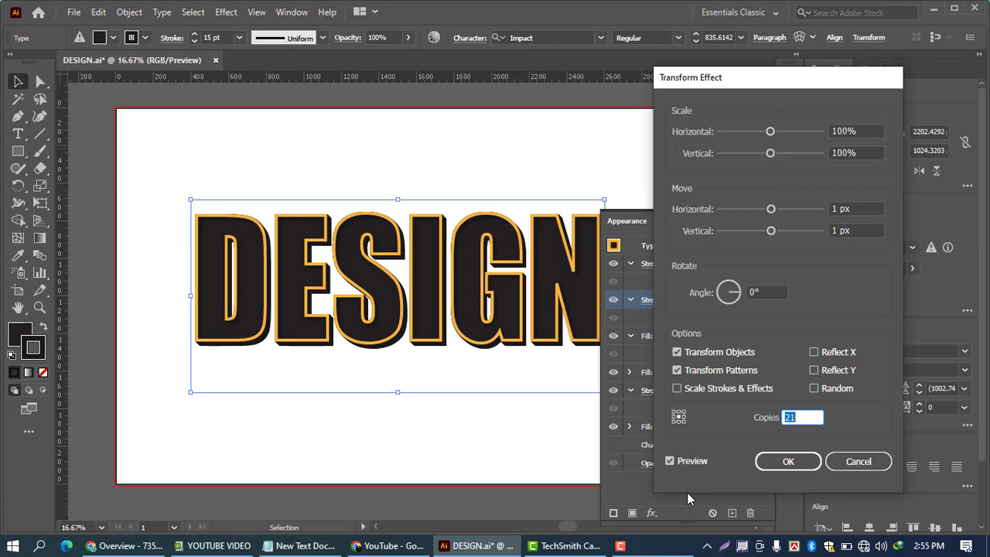
pyautogui.press('Up')
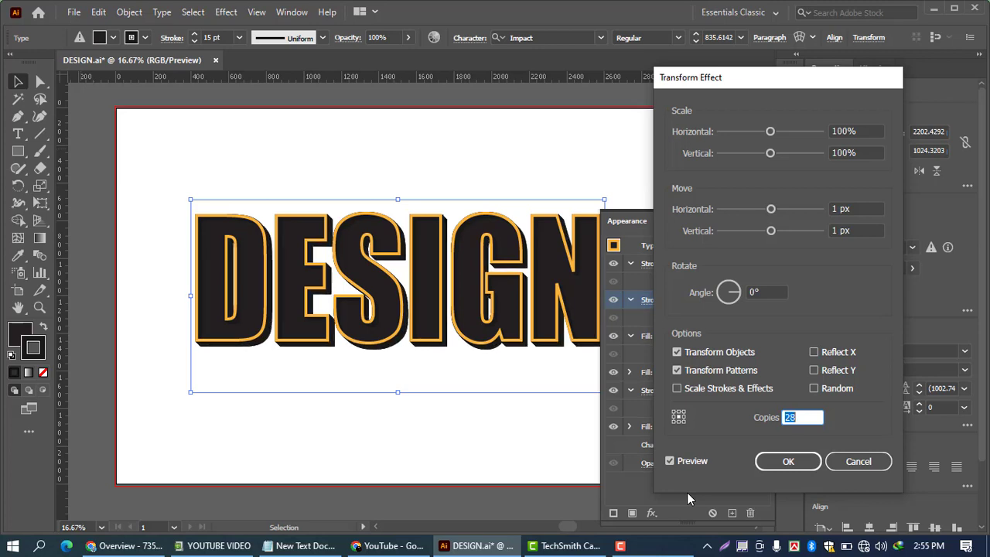
pyautogui.press('Up')
pyautogui.press('Up')
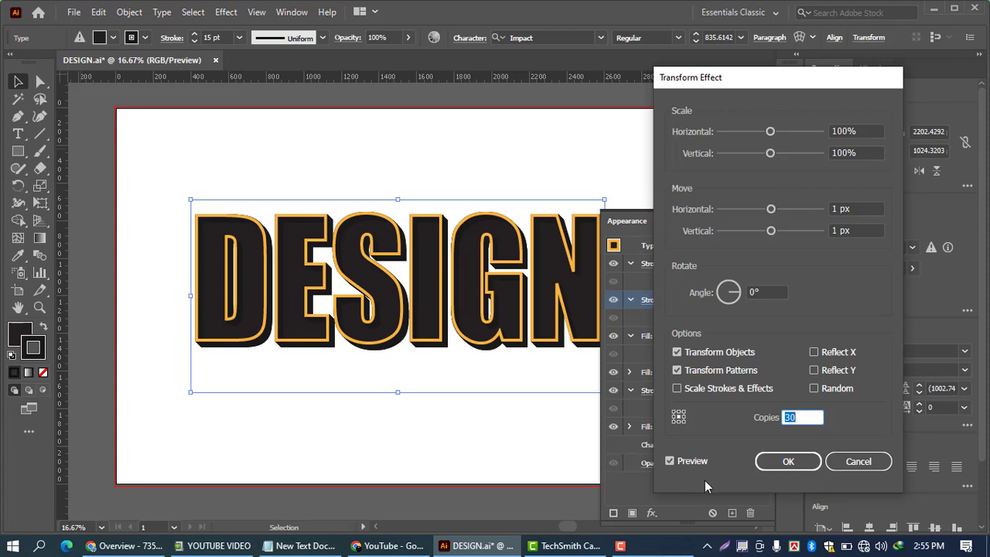
pyautogui.click(789, 462)
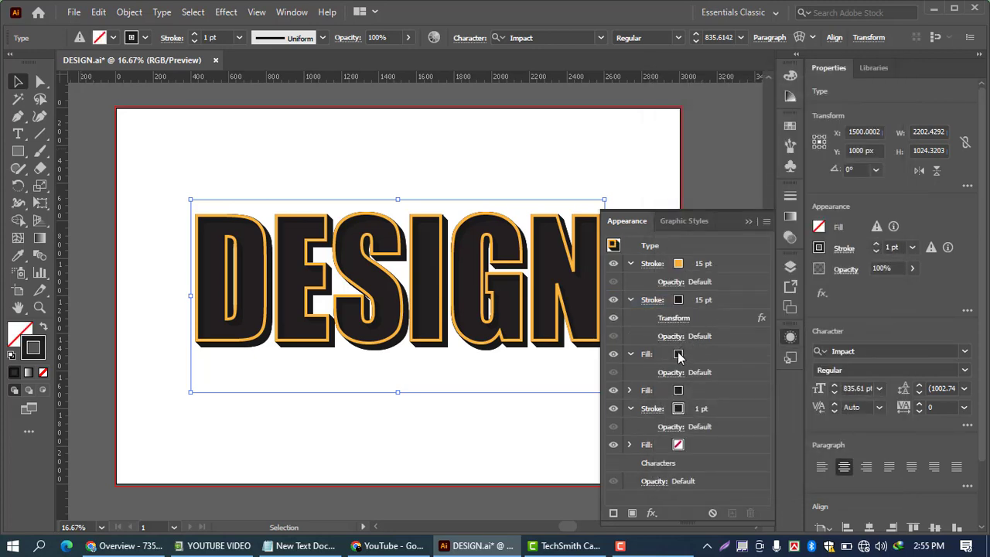
# Apply the fourth dot pattern from the Basic Graphics_Dots swatch library to the upper fill of the text.
pyautogui.click(710, 354)
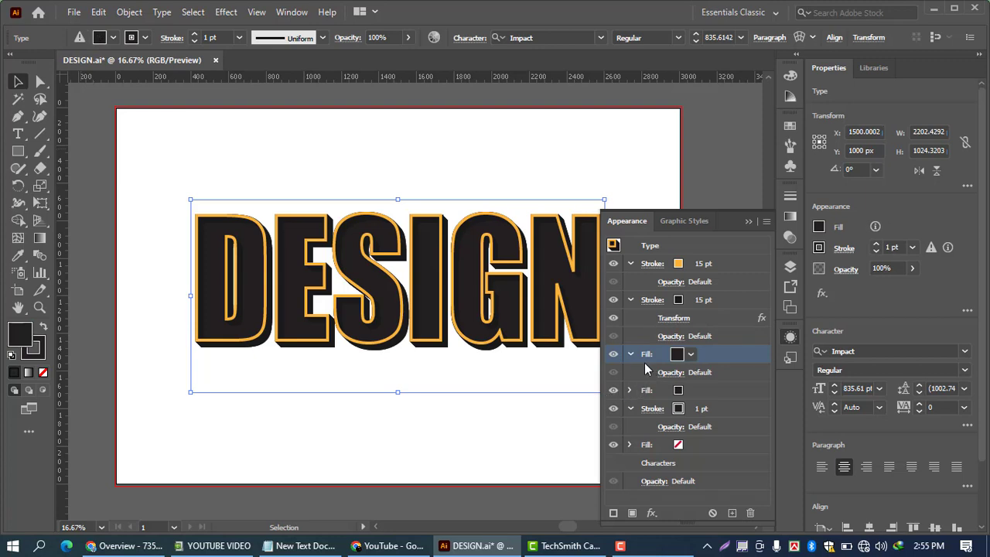
pyautogui.click(691, 355)
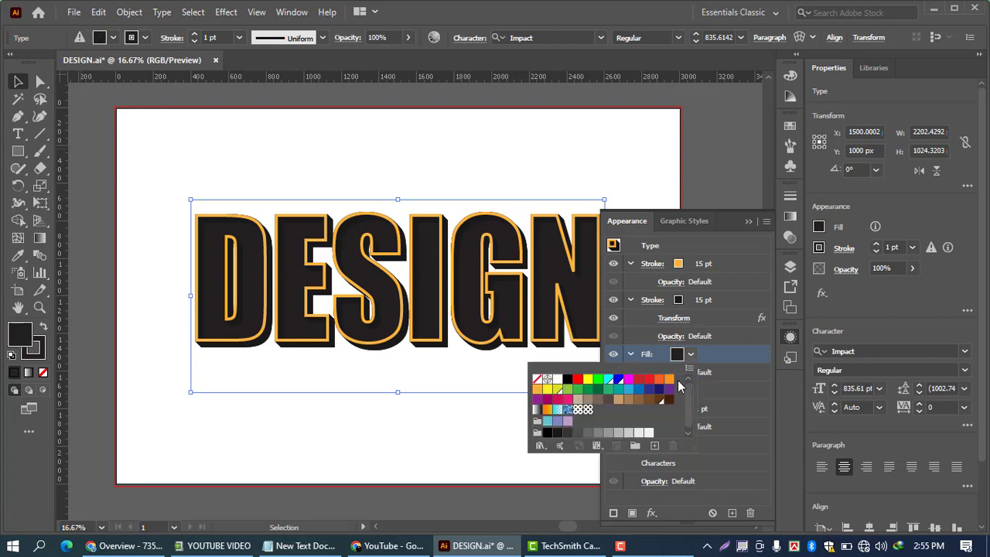
pyautogui.click(540, 446)
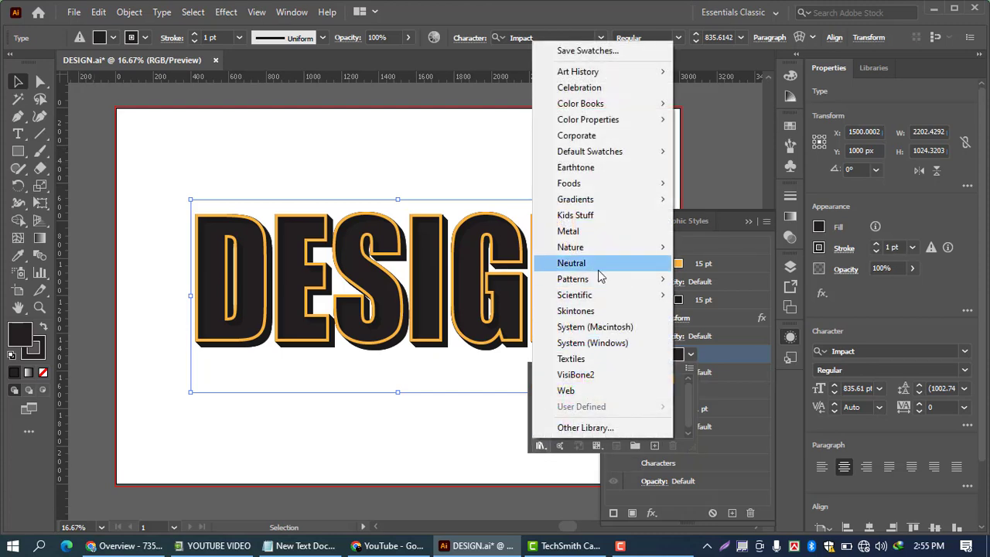
pyautogui.moveTo(595, 280)
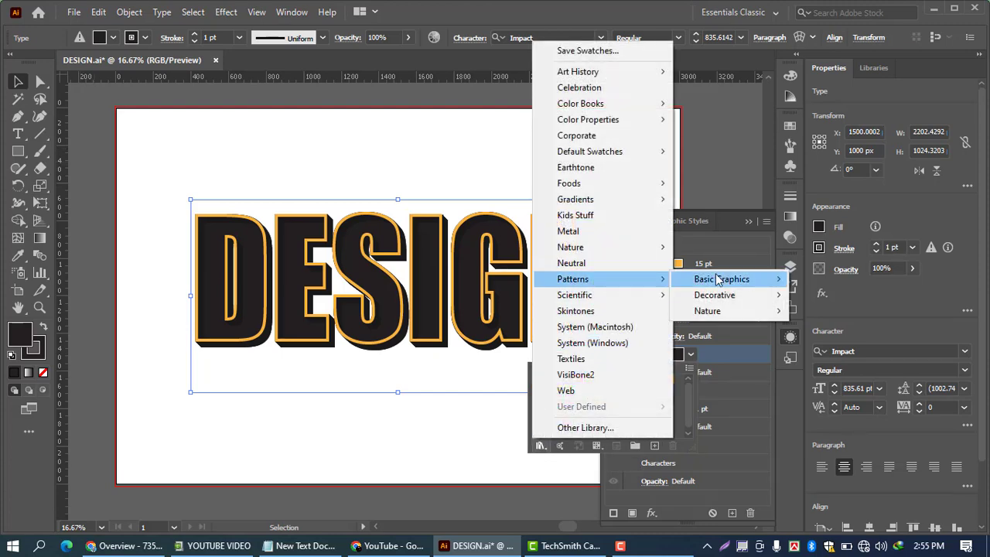
pyautogui.moveTo(731, 280)
pyautogui.click(848, 279)
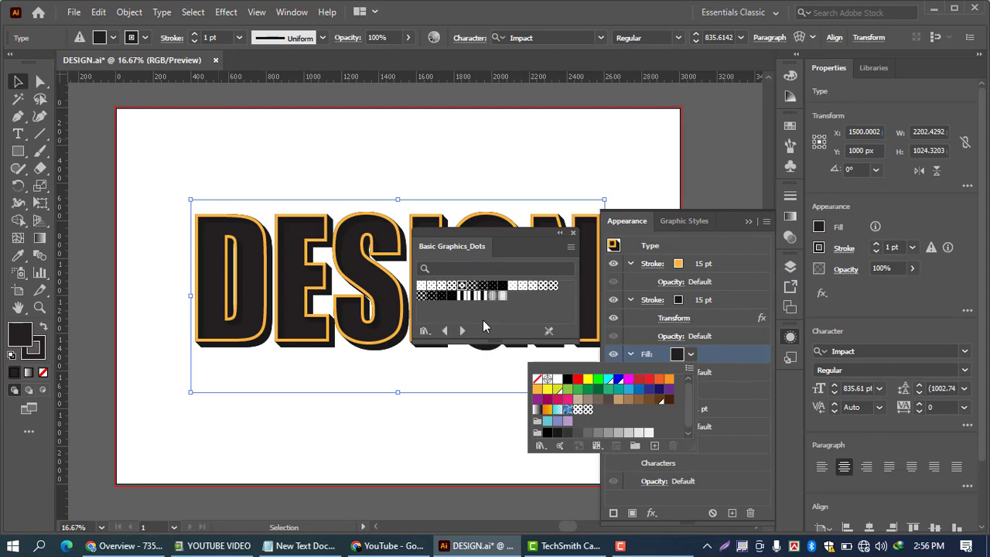
pyautogui.click(453, 292)
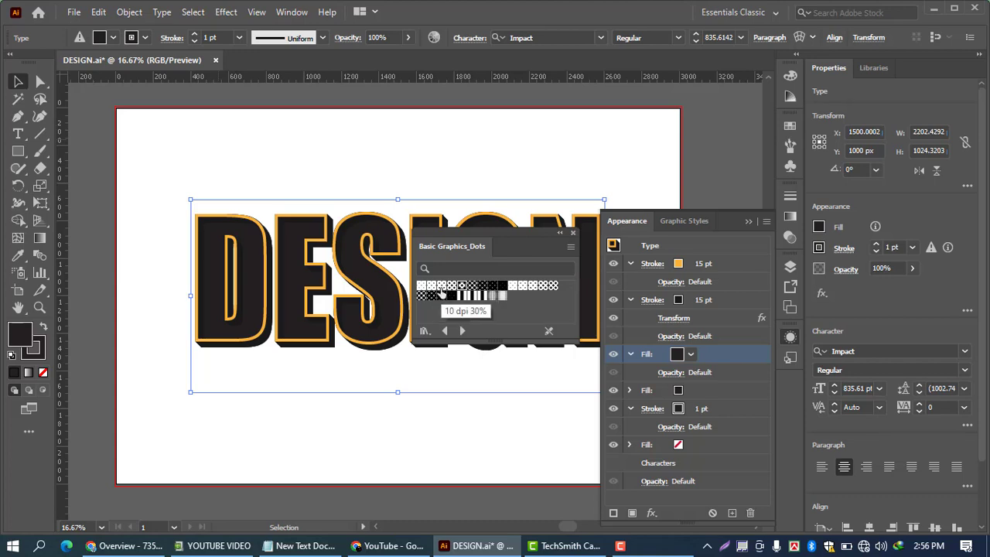
pyautogui.click(441, 289)
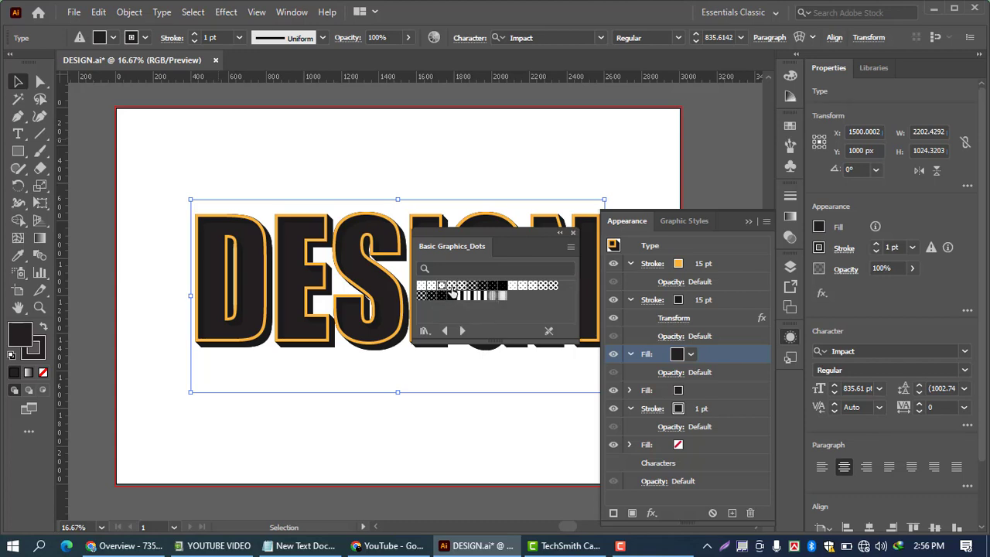
pyautogui.click(453, 293)
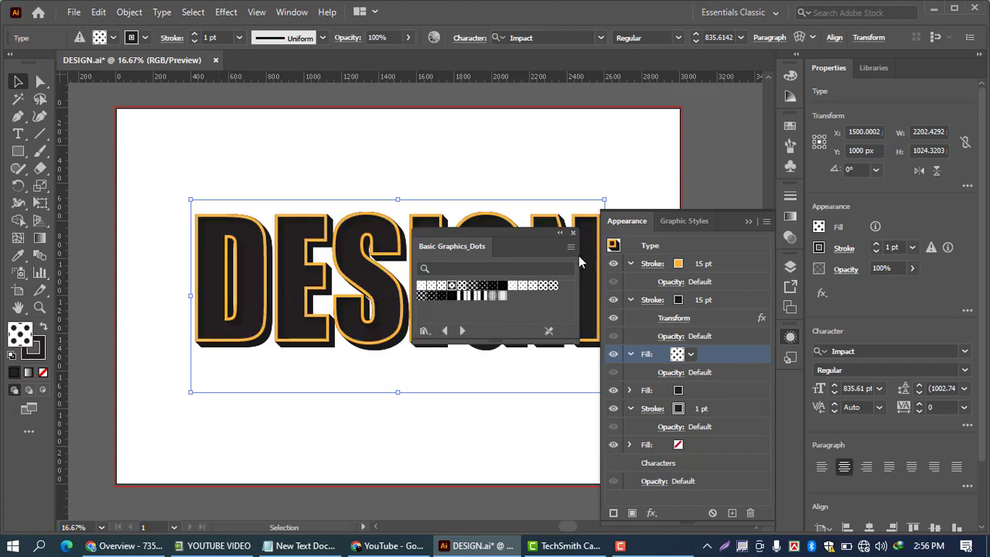
pyautogui.click(573, 233)
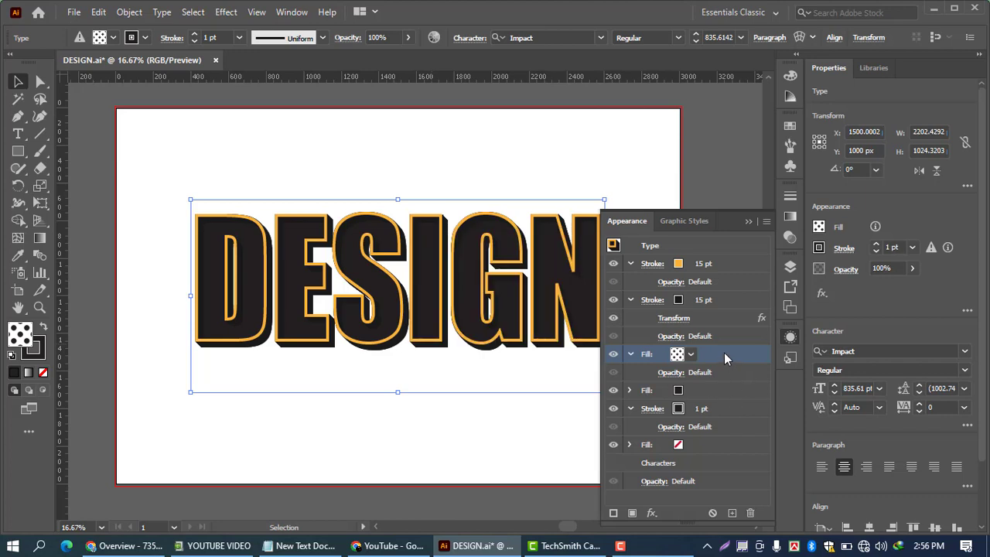
# Colour the solid fill beneath the dot-pattern fill green.
pyautogui.click(723, 389)
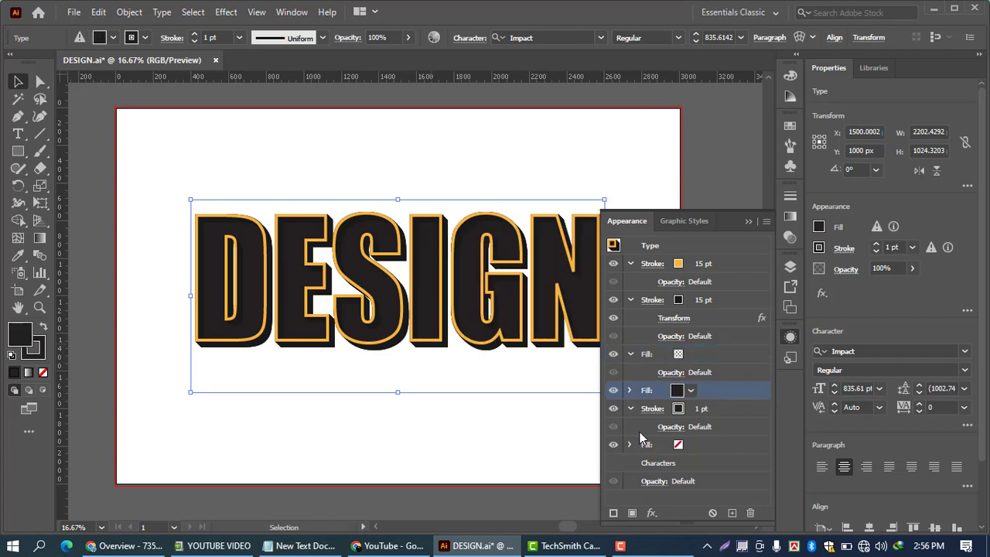
pyautogui.click(691, 392)
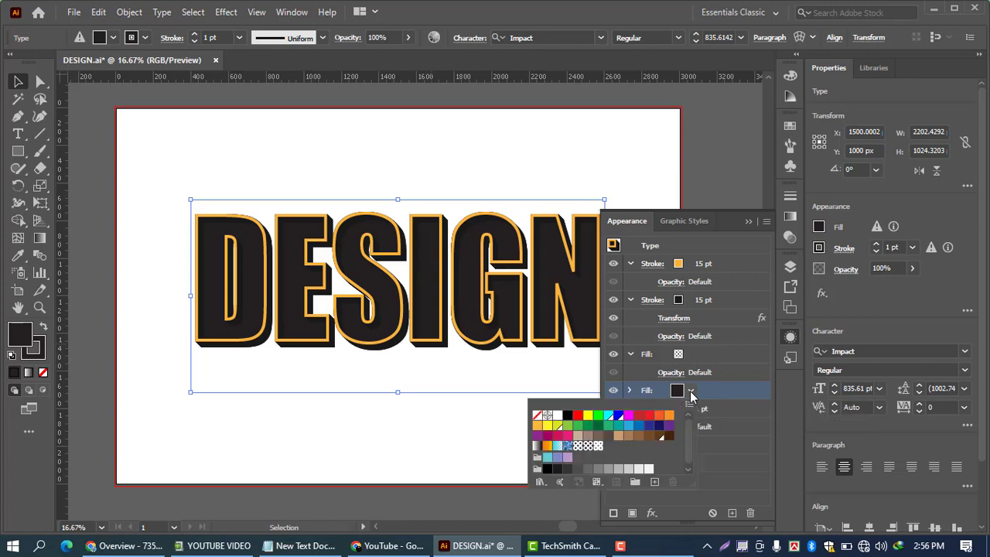
pyautogui.click(578, 425)
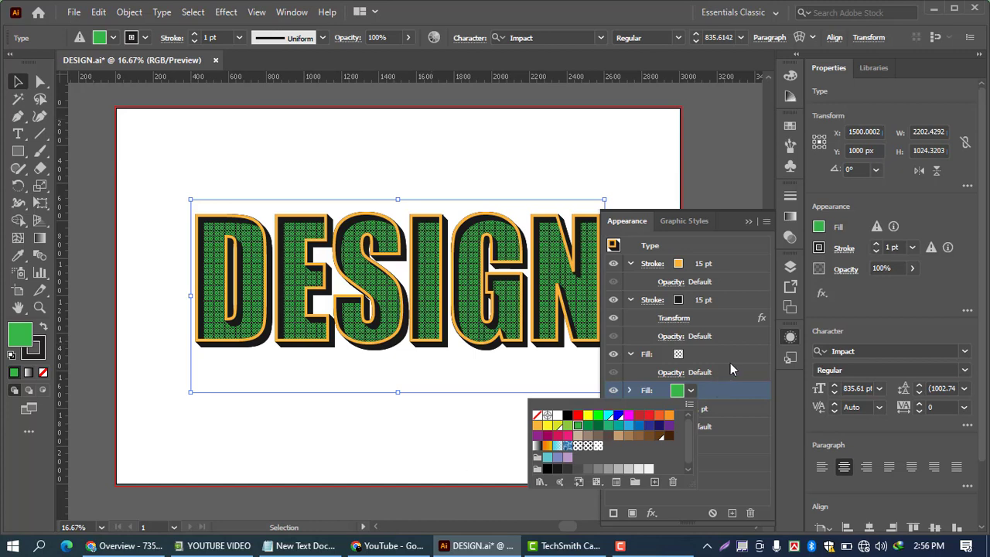
pyautogui.press('Escape')
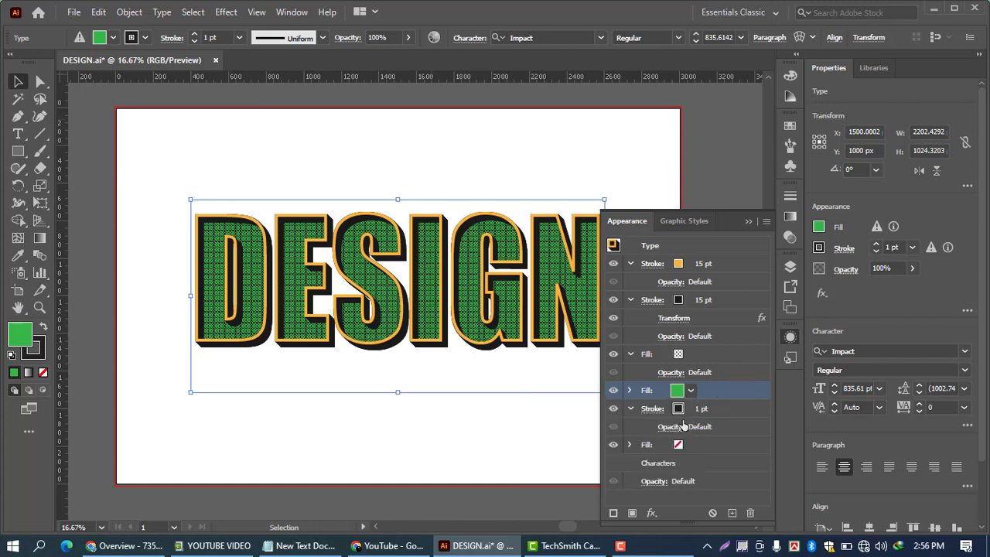
# Set the weight of the lowest stroke of the text to 60 pt.
pyautogui.click(733, 408)
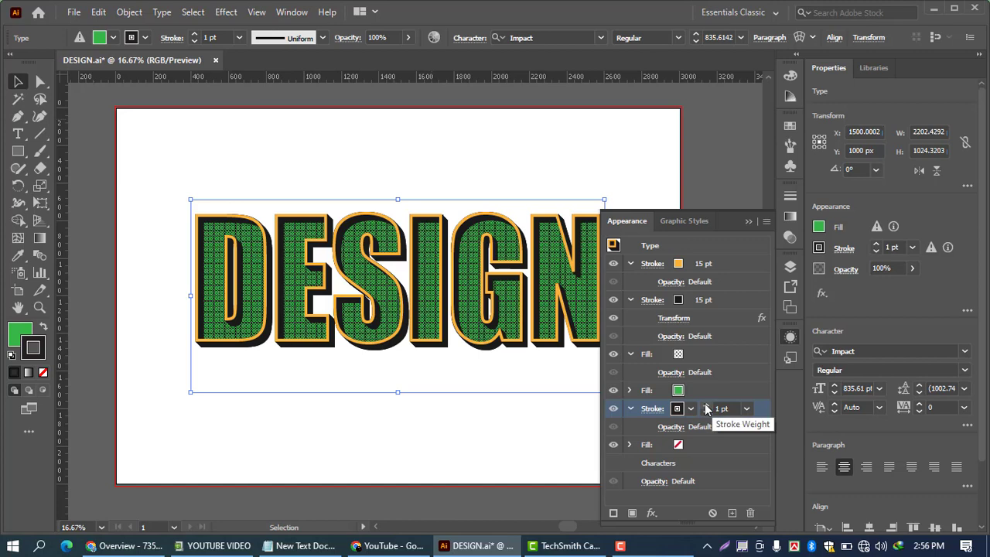
pyautogui.click(717, 409)
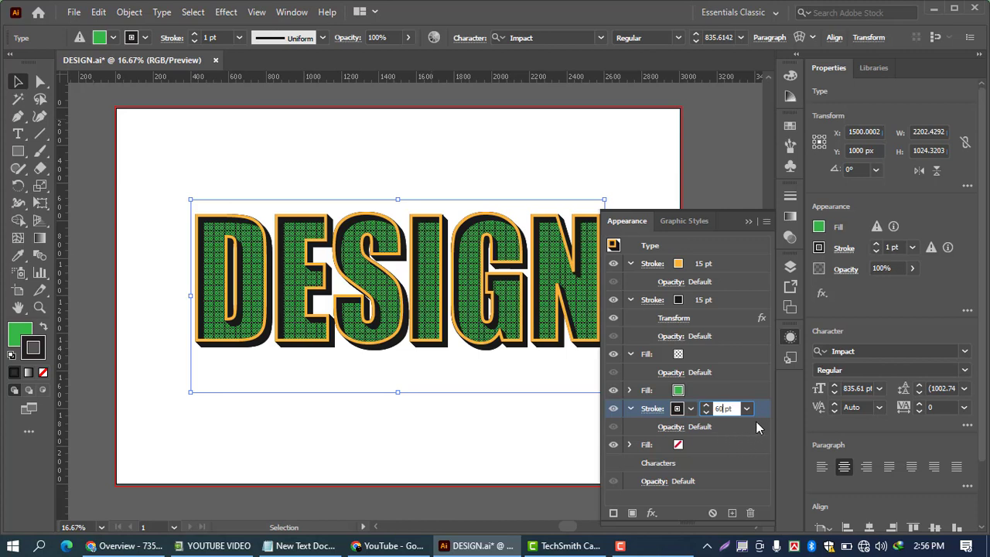
pyautogui.click(756, 423)
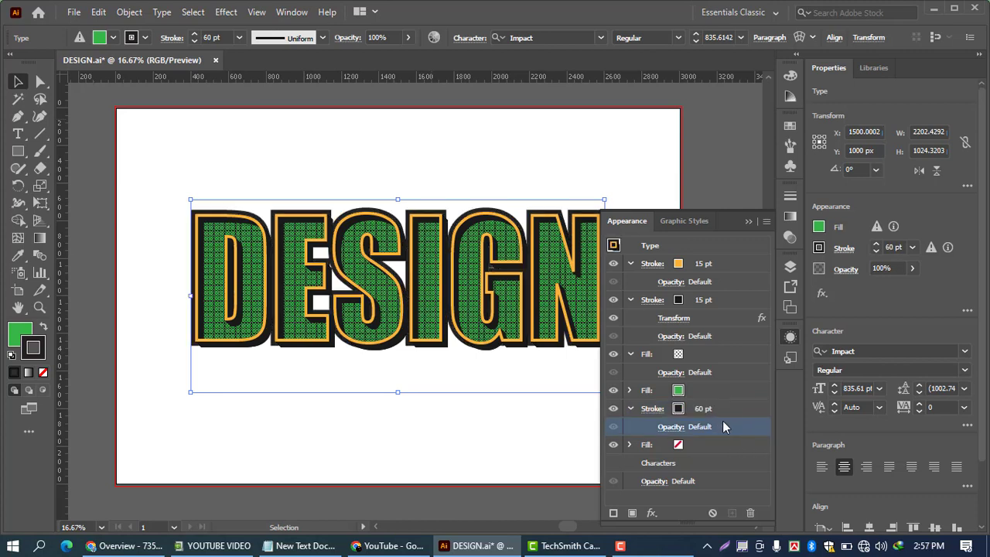
# Give the lowest stroke the near-black swatch from the grays group and set its opacity to 20%.
pyautogui.click(740, 409)
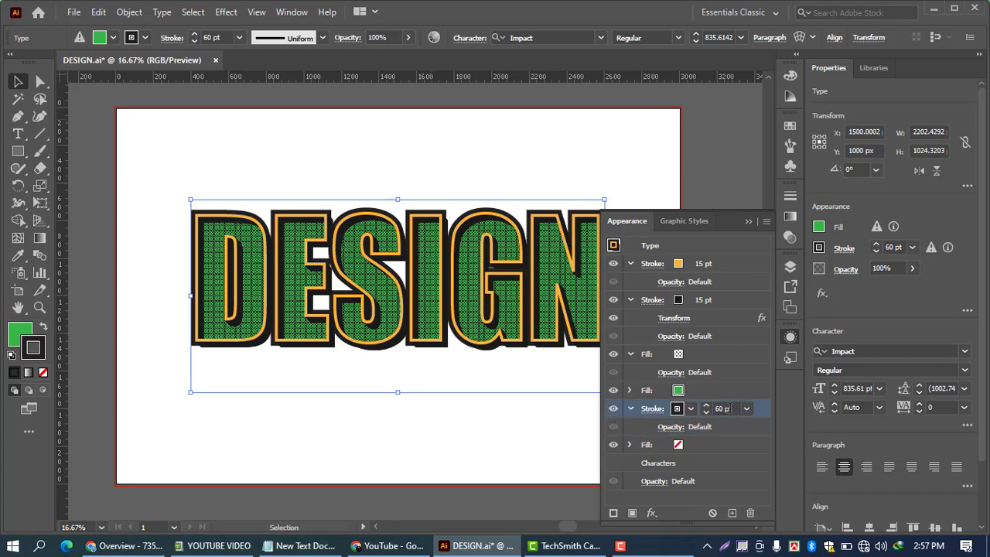
pyautogui.click(691, 410)
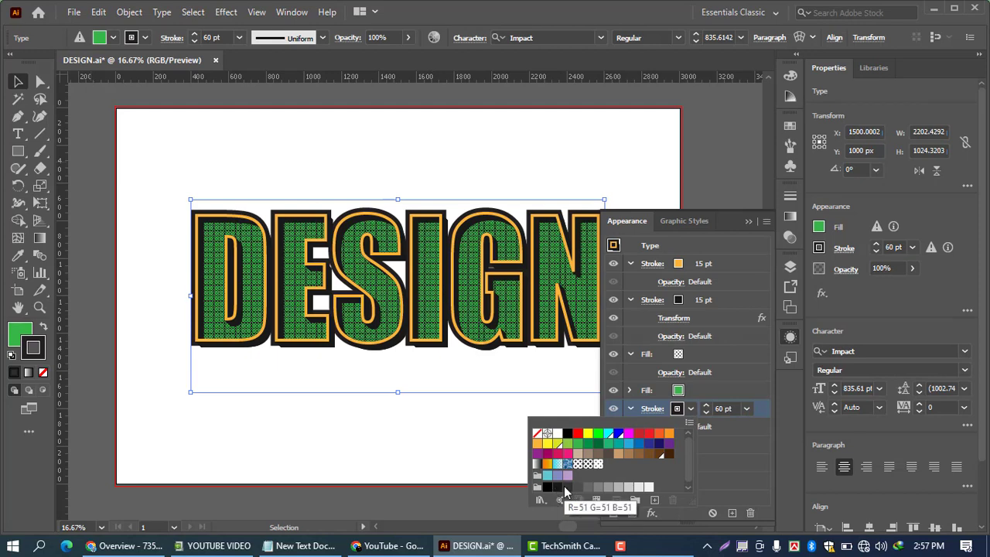
pyautogui.click(566, 488)
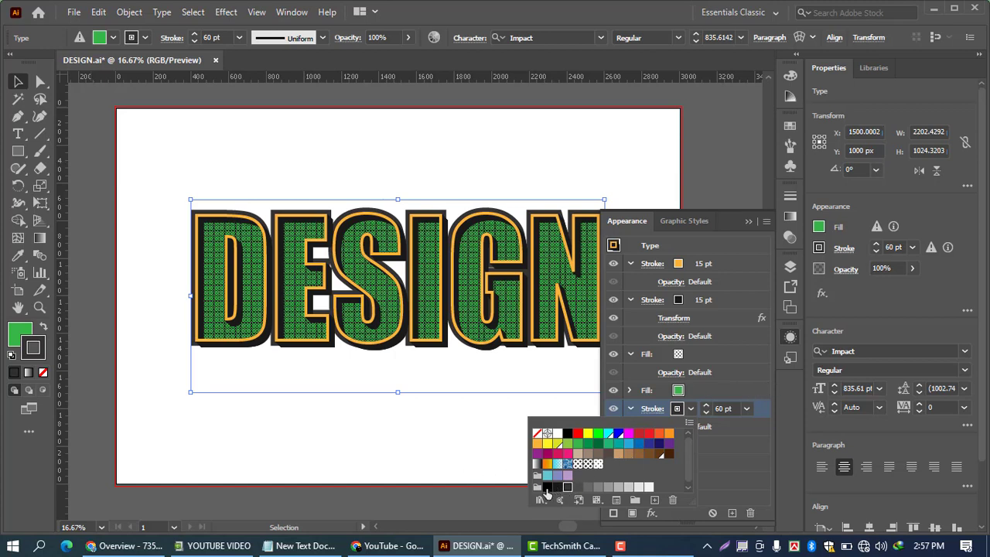
pyautogui.click(557, 487)
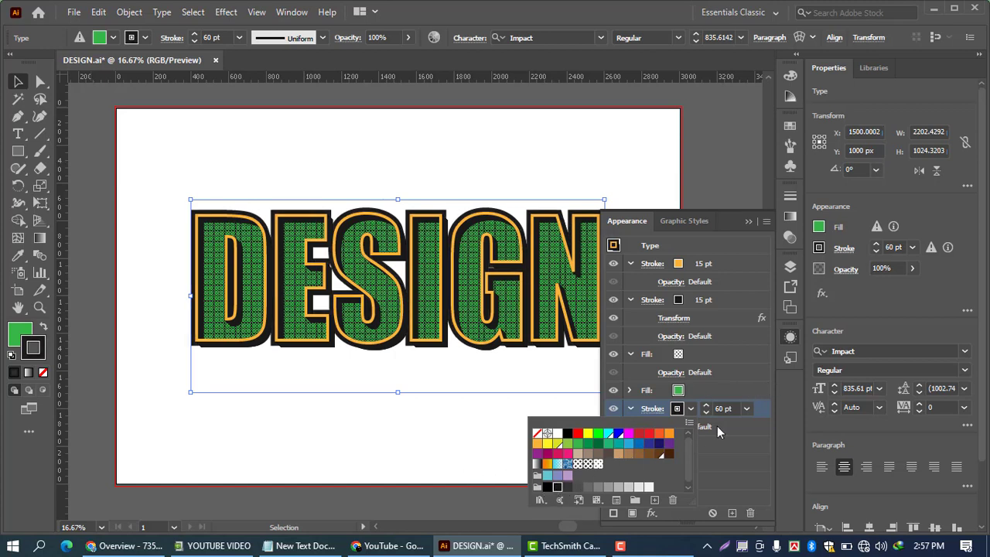
pyautogui.click(741, 389)
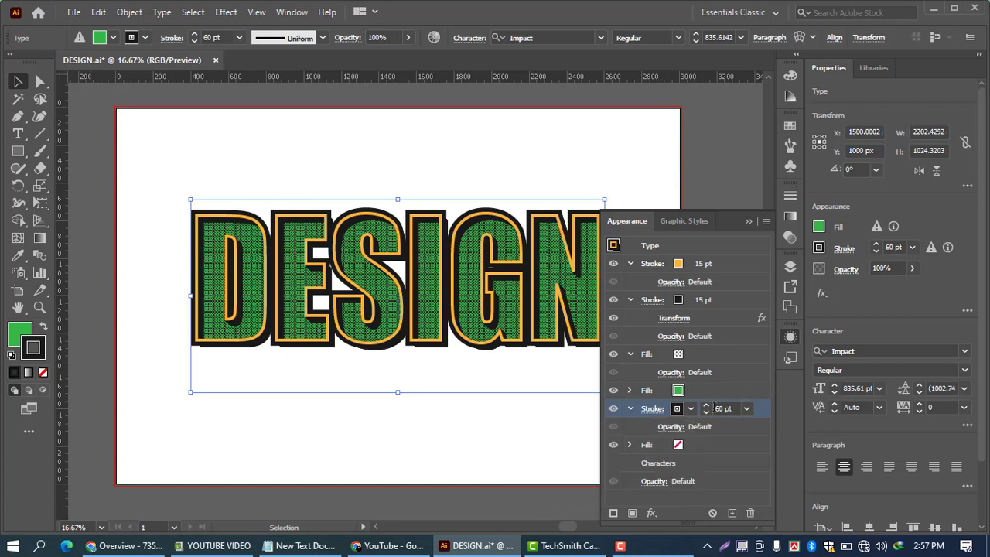
pyautogui.click(673, 431)
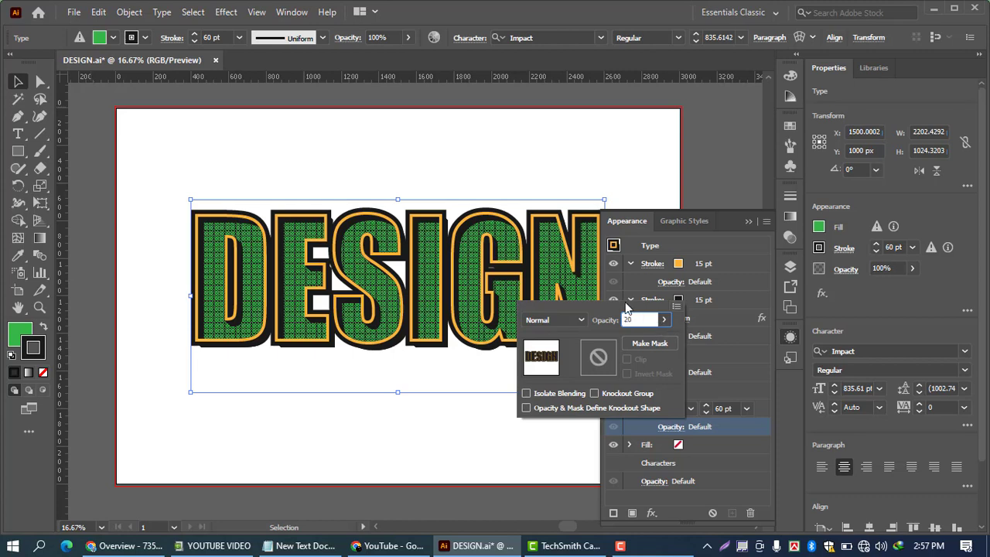
pyautogui.press('Return')
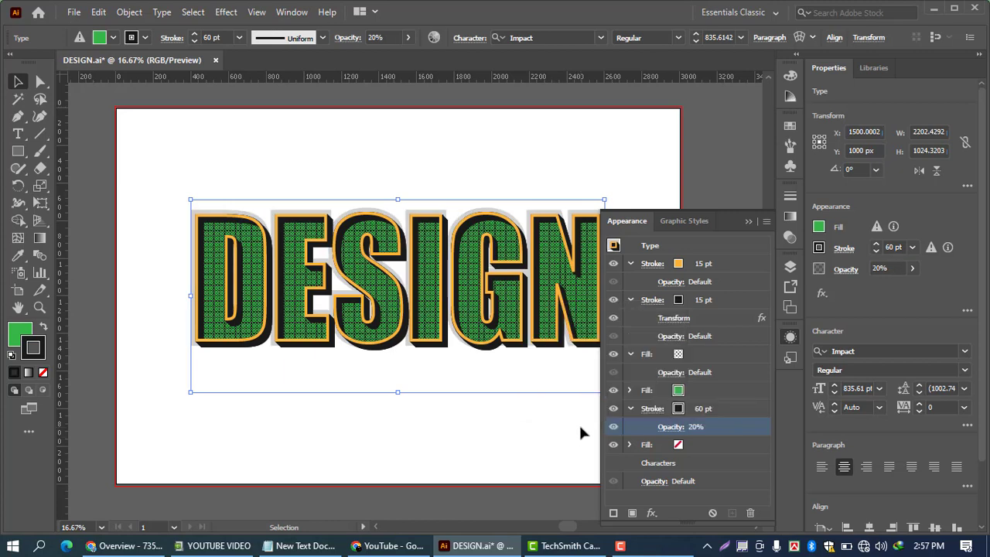
# Add a Transform effect to the lowest stroke with a horizontal move of 1 px and a vertical move of 1 px.
pyautogui.click(724, 408)
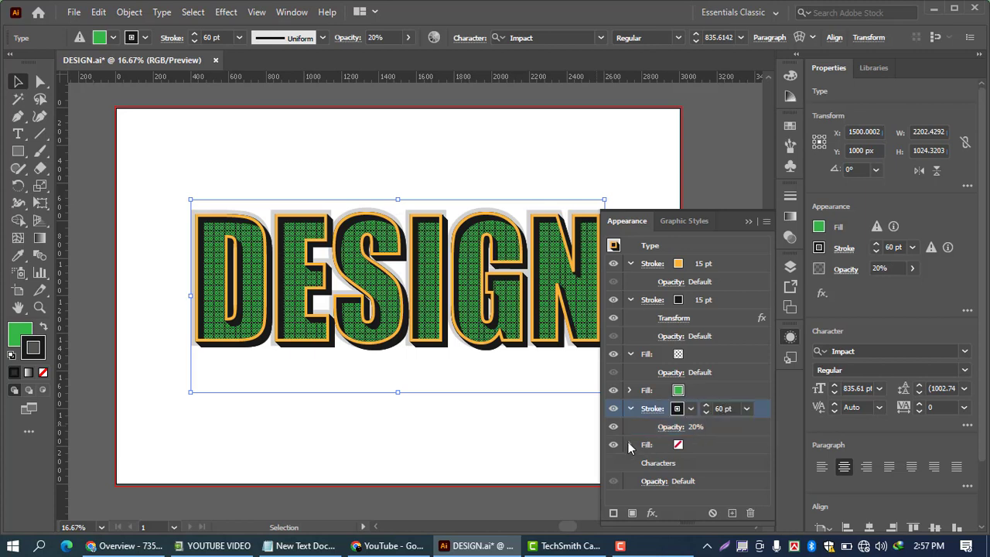
pyautogui.click(651, 514)
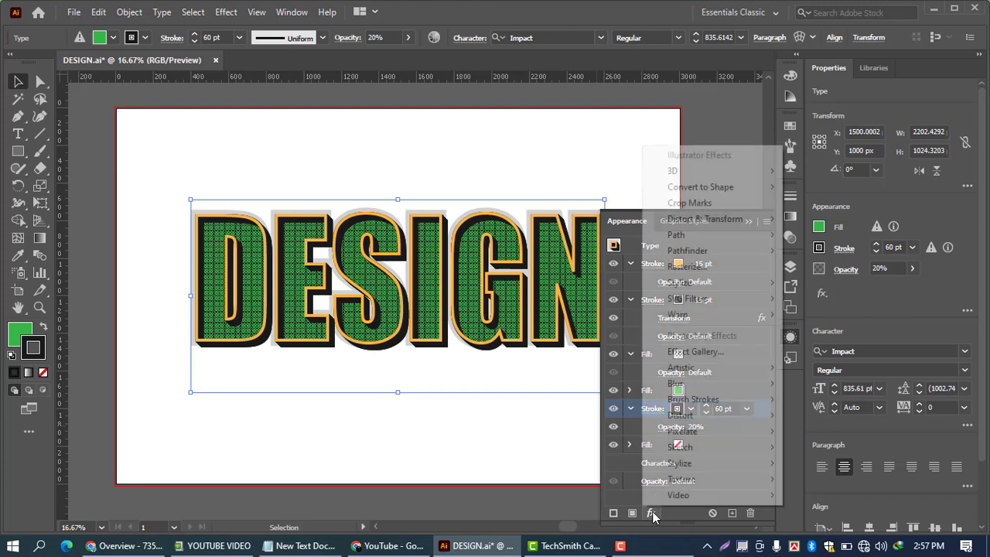
pyautogui.moveTo(707, 221)
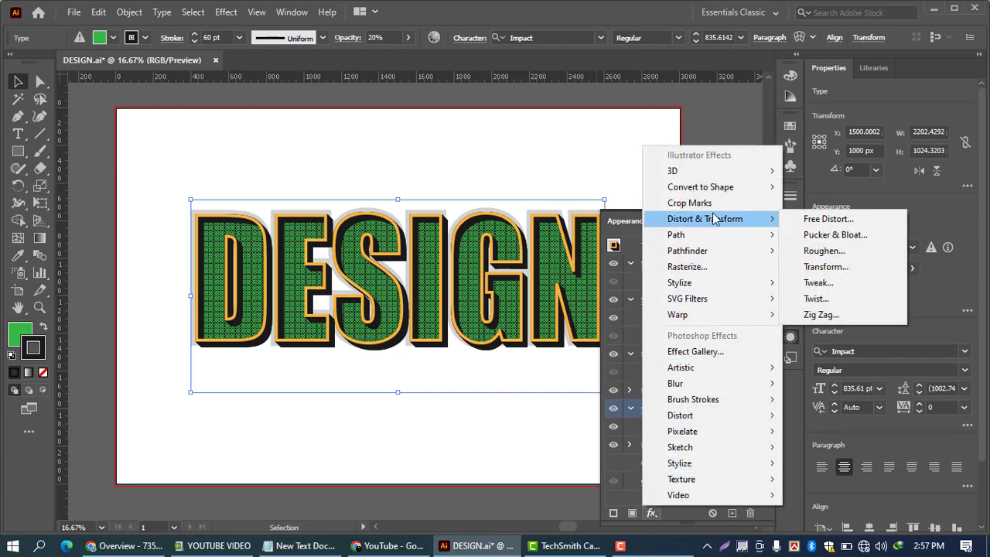
pyautogui.click(845, 271)
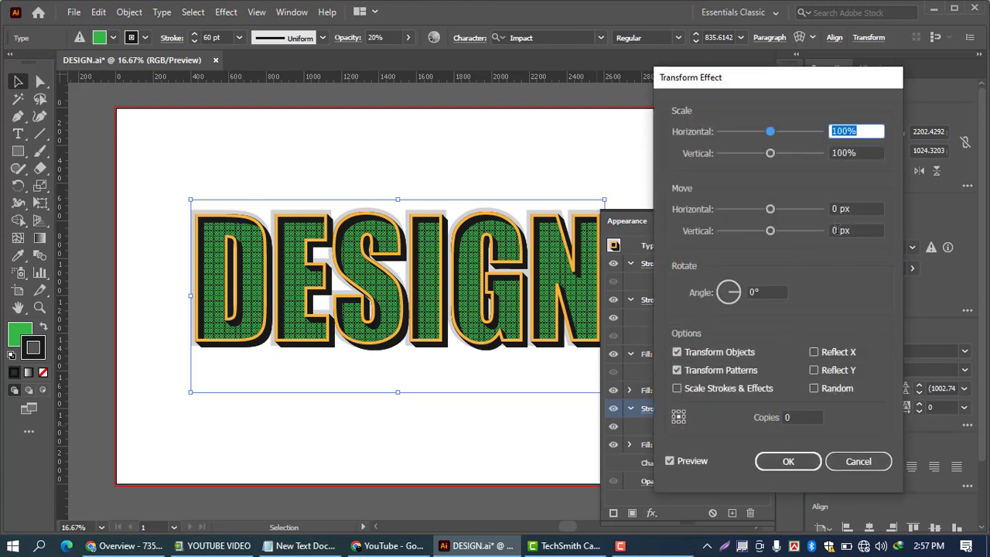
pyautogui.click(834, 229)
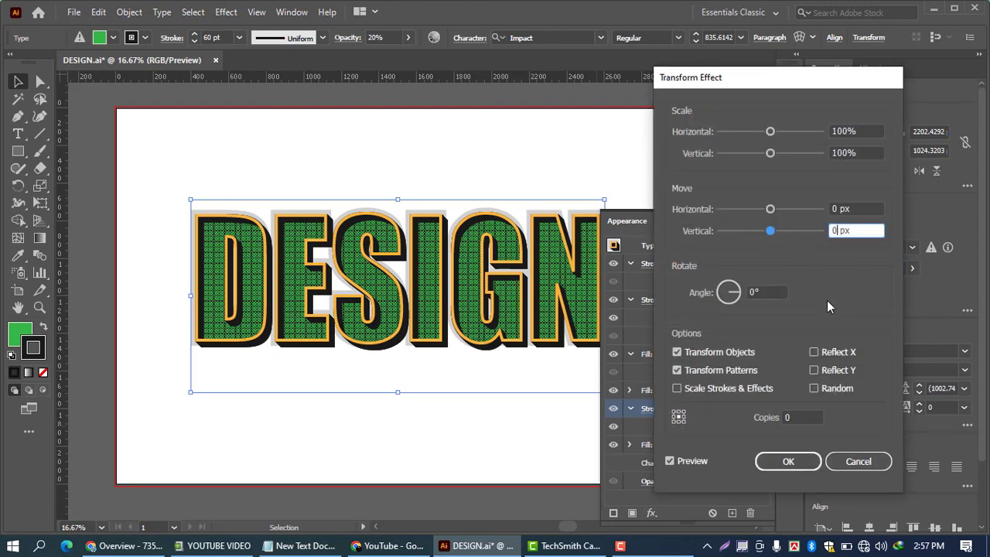
pyautogui.press('Up')
pyautogui.click(836, 208)
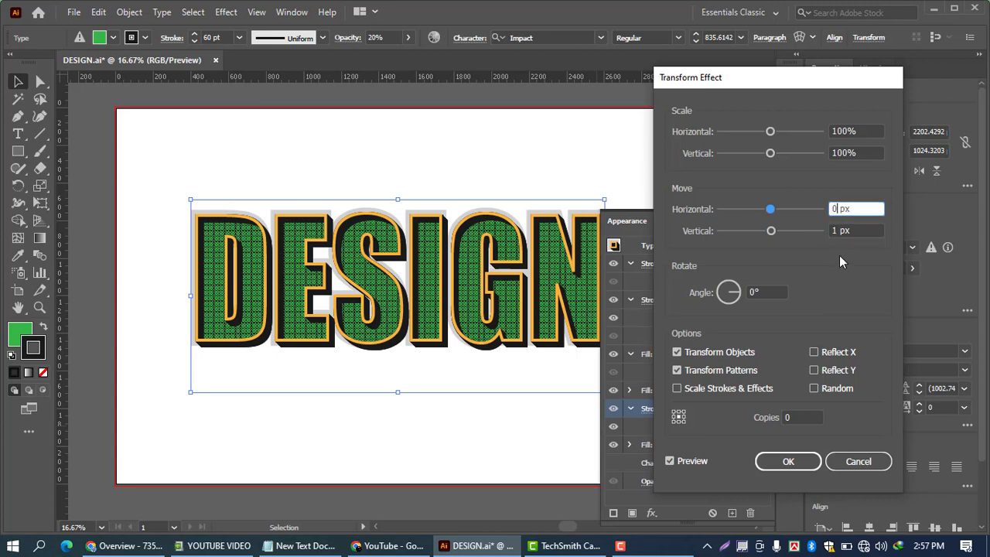
pyautogui.press('Up')
# Set the Transform effect's copies to 60 and apply it to the lowest stroke.
pyautogui.click(800, 418)
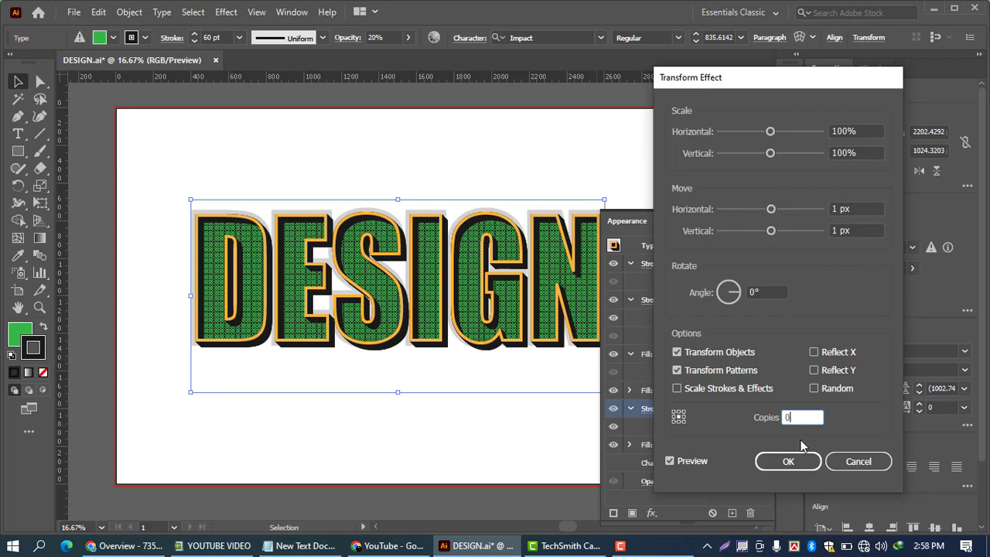
pyautogui.press('BackSpace')
pyautogui.write('60')
pyautogui.click(803, 466)
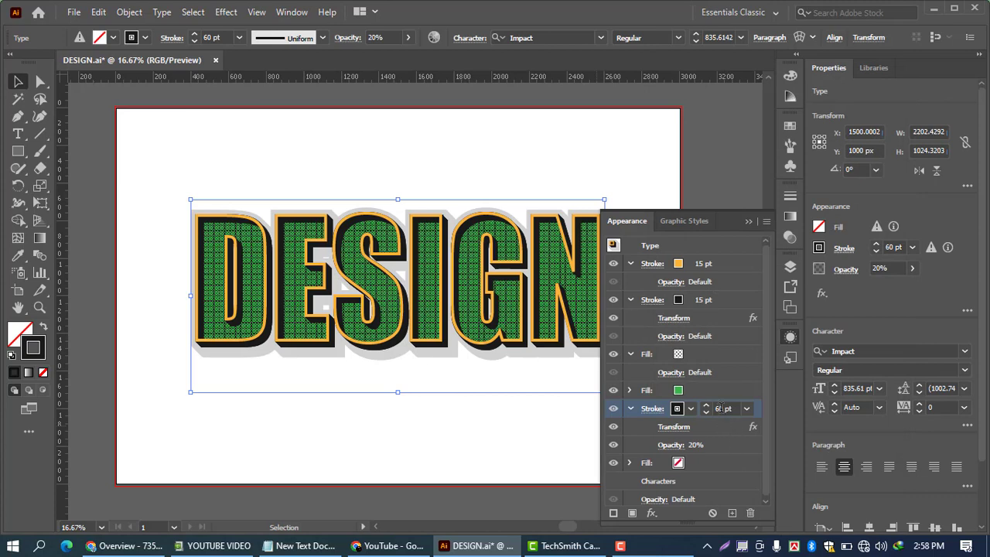
# Set the lowest stroke's weight to 15 pt, collapse the appearance settings and deselect the text.
pyautogui.click(722, 409)
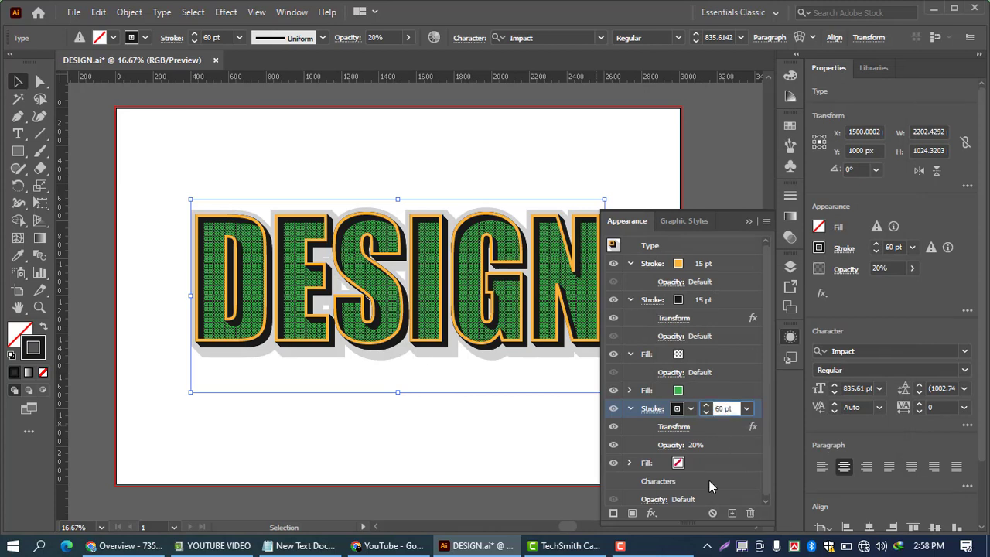
pyautogui.press('BackSpace')
pyautogui.press('BackSpace')
pyautogui.write('15')
pyautogui.click(718, 464)
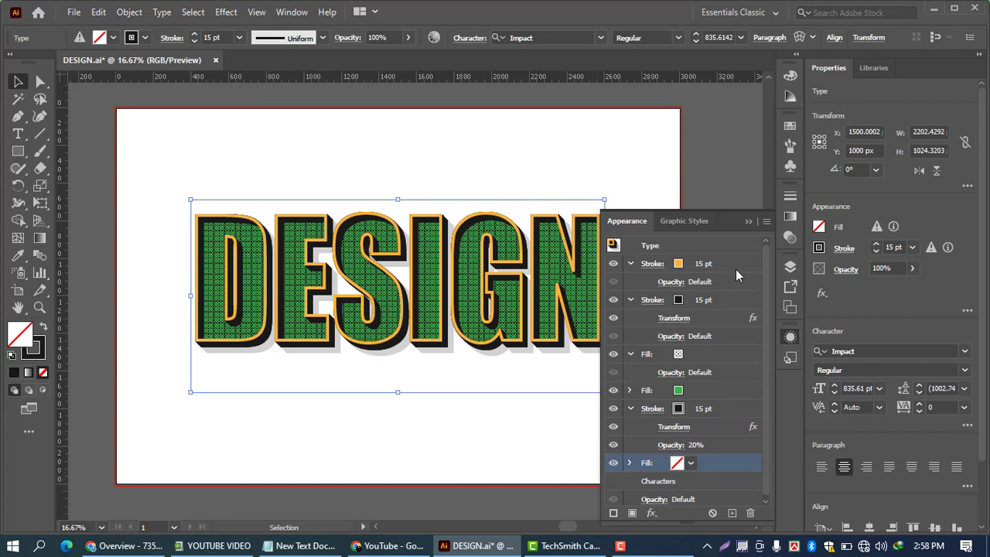
pyautogui.click(749, 222)
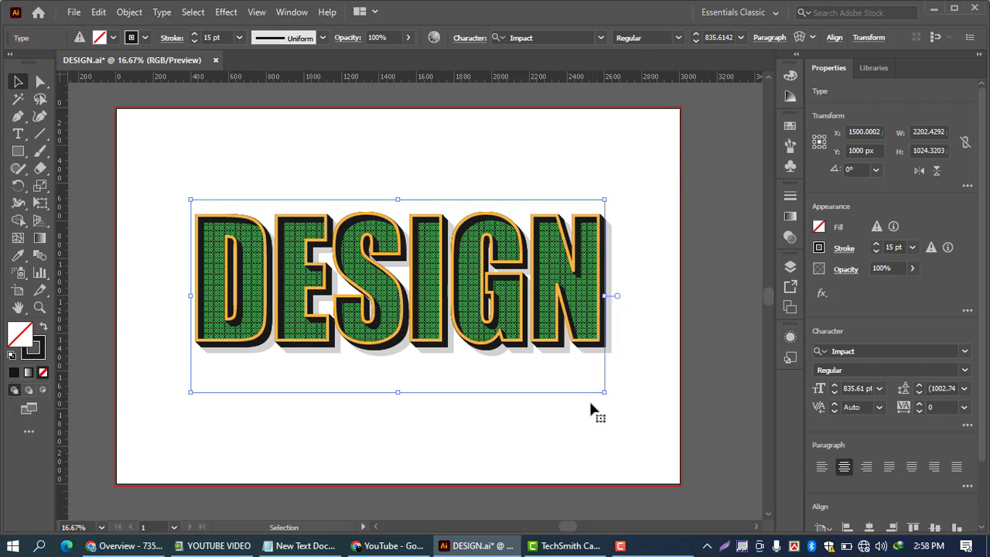
pyautogui.click(629, 424)
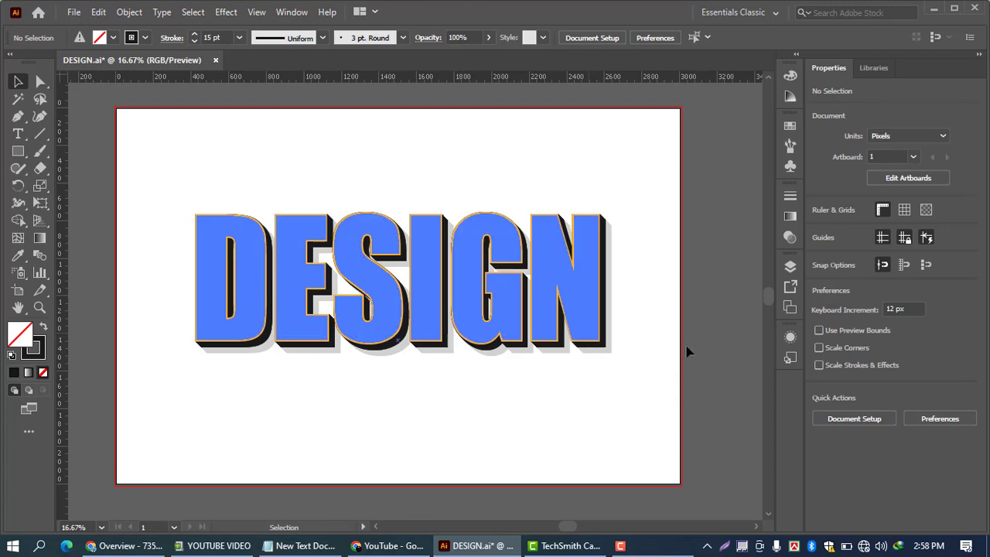
# Make the locked cyan background rectangle visible in Layer 1.
pyautogui.click(790, 268)
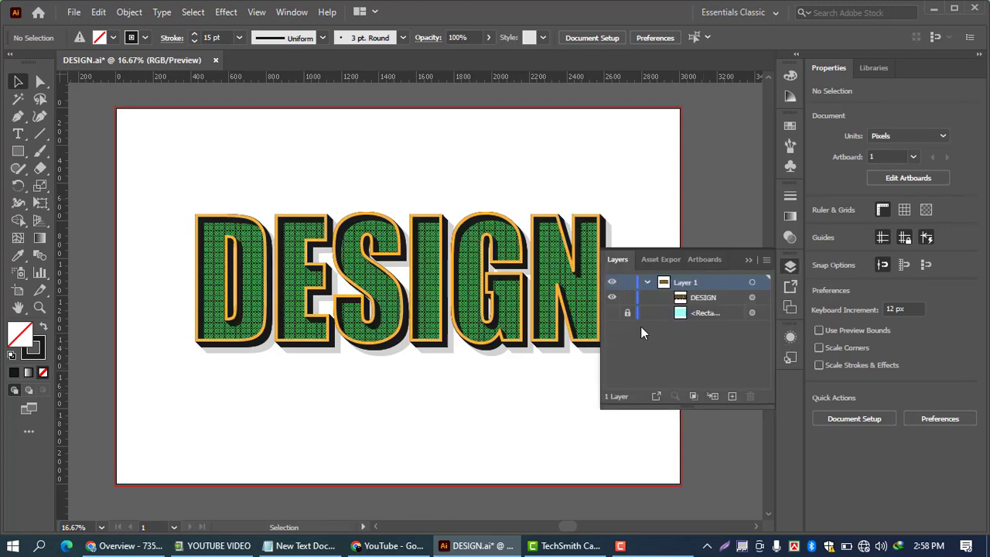
pyautogui.click(612, 313)
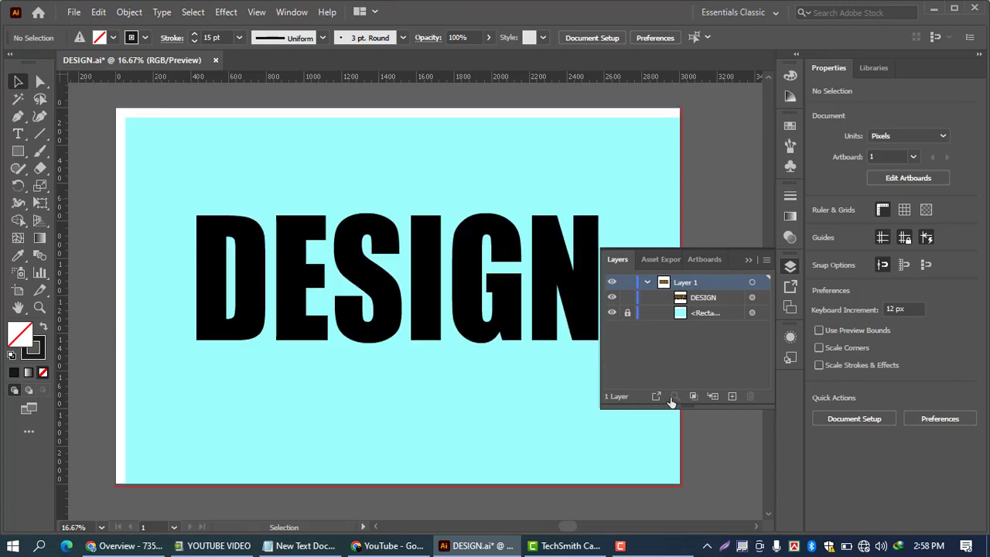
pyautogui.click(748, 260)
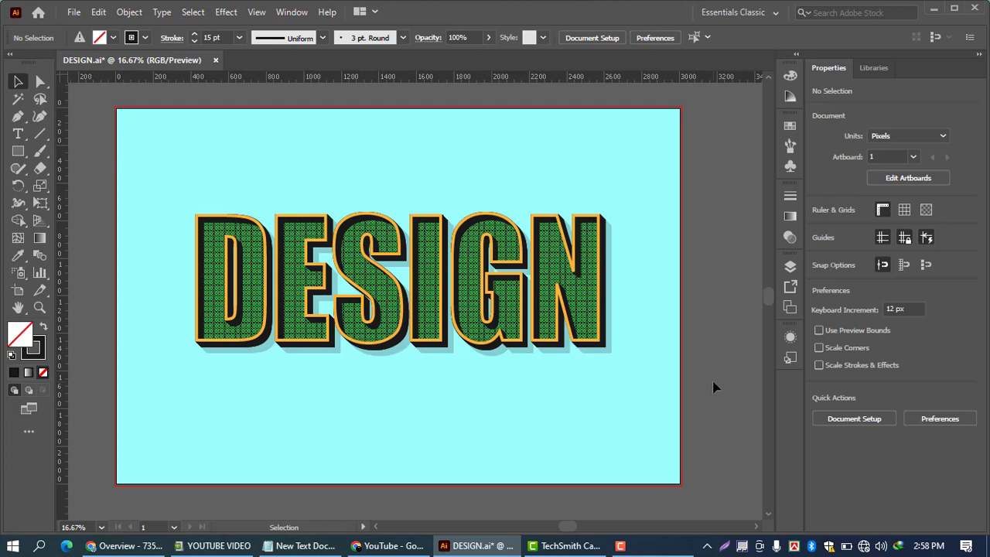
# Delete all the letters of the DESIGN text while keeping its text object in editing mode.
pyautogui.hotkey('ctrl', 'z')
pyautogui.click(608, 293)
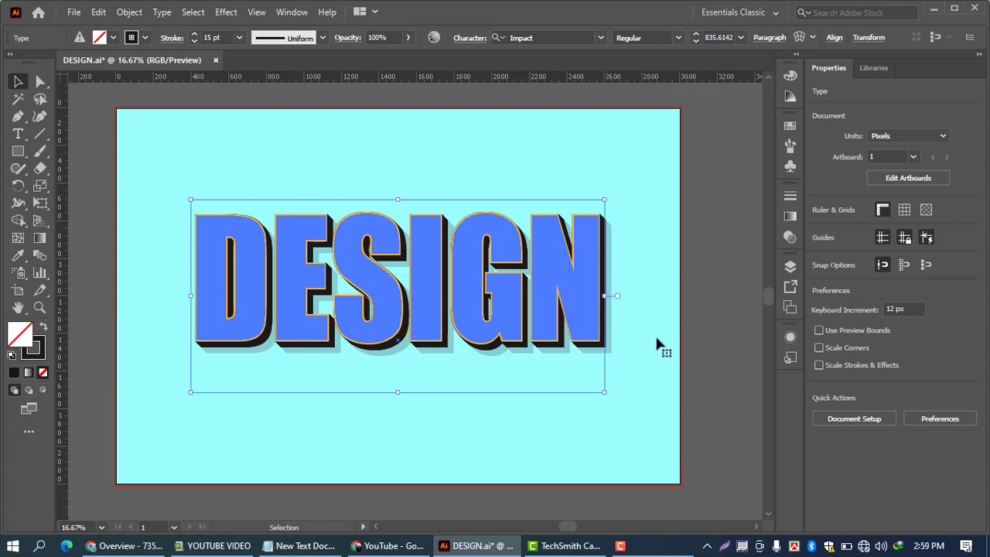
pyautogui.press('t')
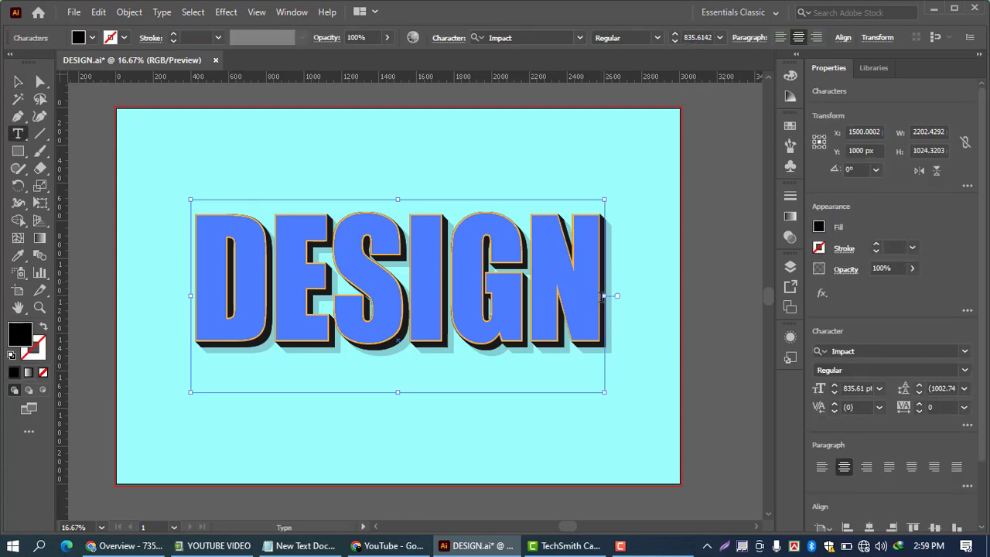
pyautogui.press('Return')
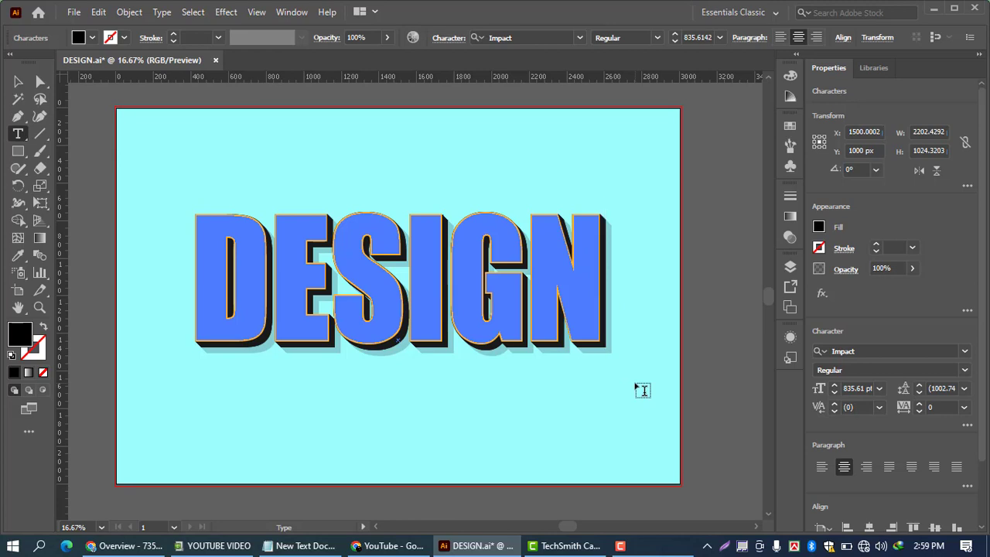
pyautogui.press('BackSpace')
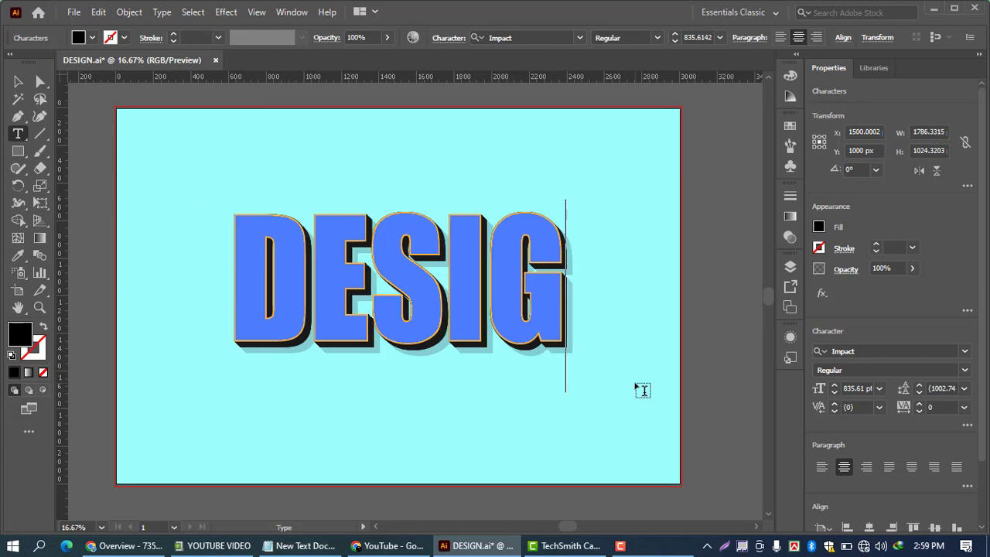
pyautogui.press('BackSpace')
pyautogui.press('BackSpace')
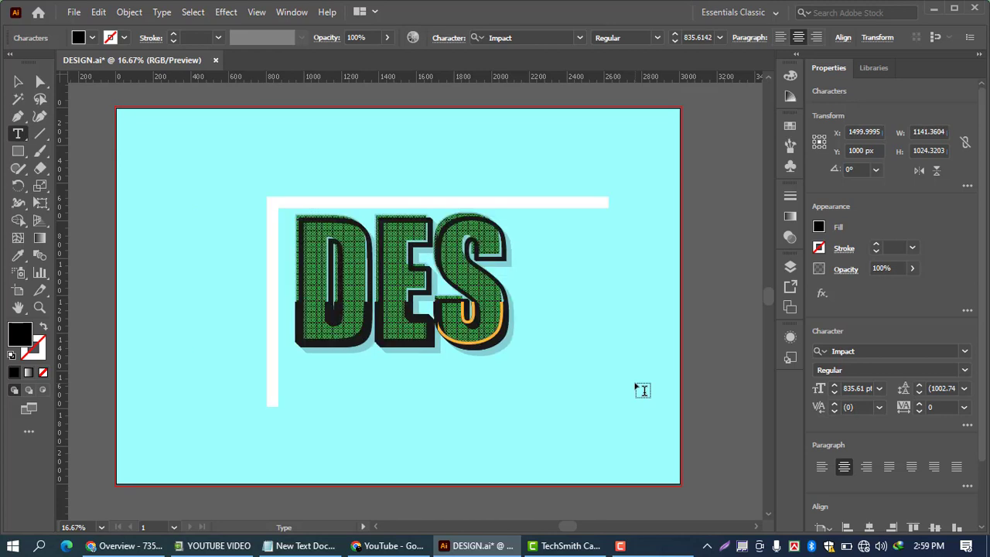
pyautogui.press('BackSpace')
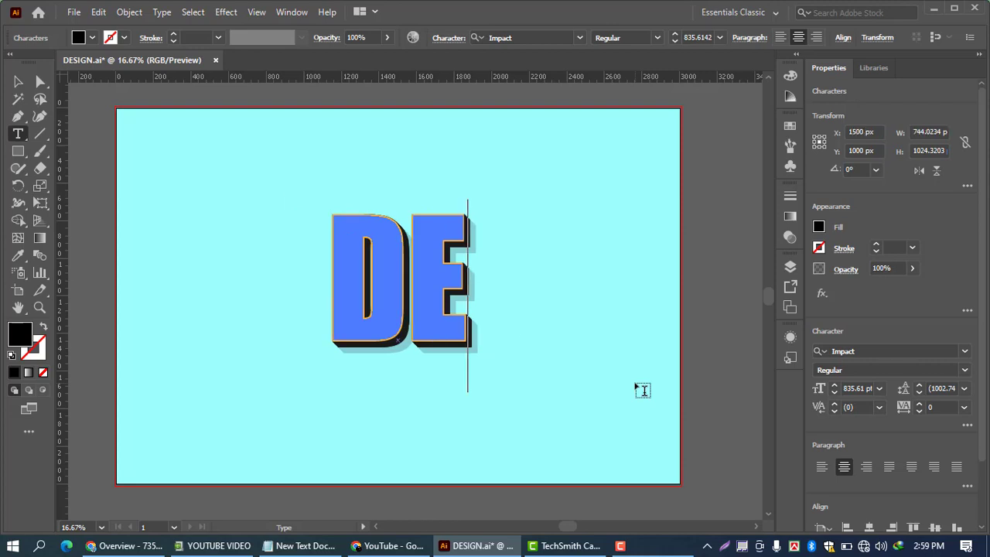
pyautogui.press('BackSpace')
pyautogui.press('BackSpace')
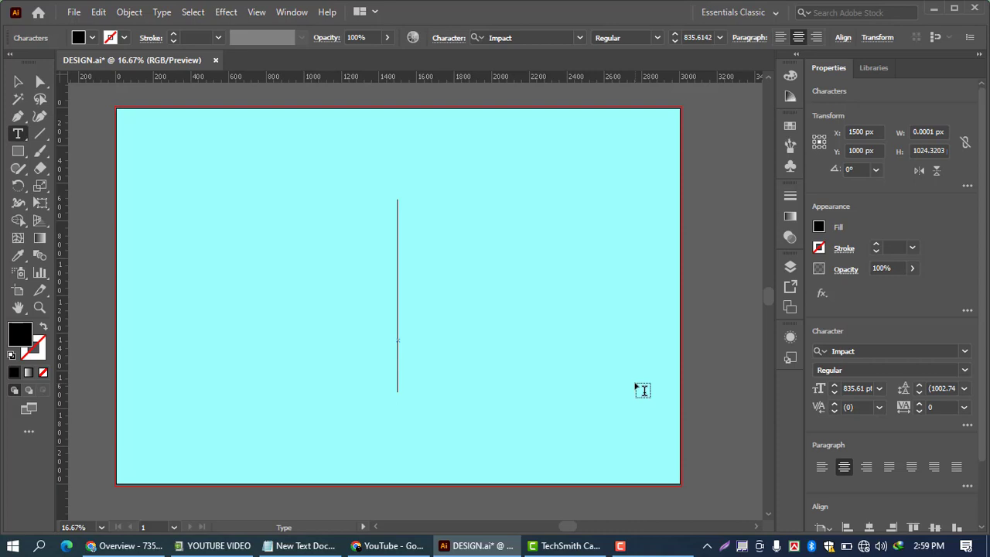
# Enter "AI GrApHiC 24" as the new wording of the styled text and finish text editing.
pyautogui.write('AI')
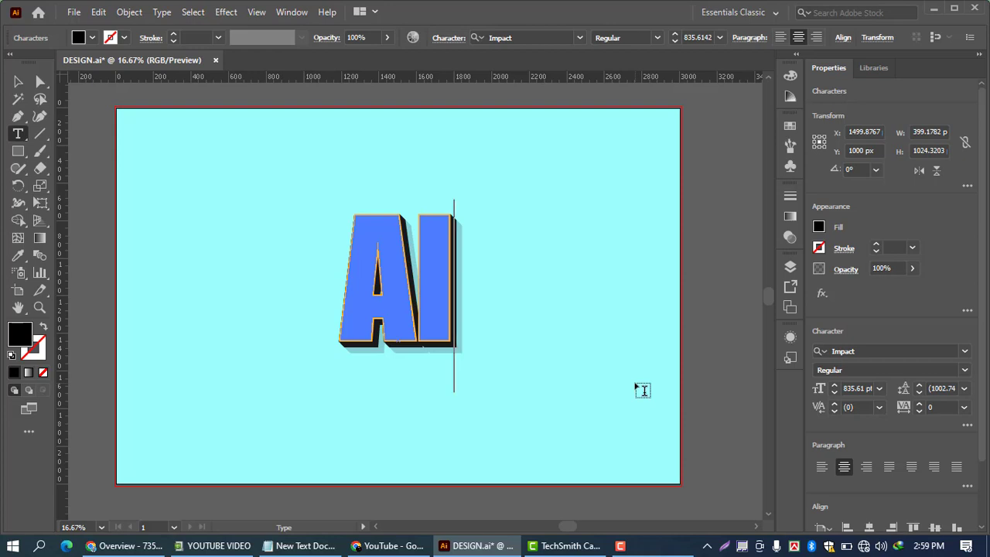
pyautogui.write('G')
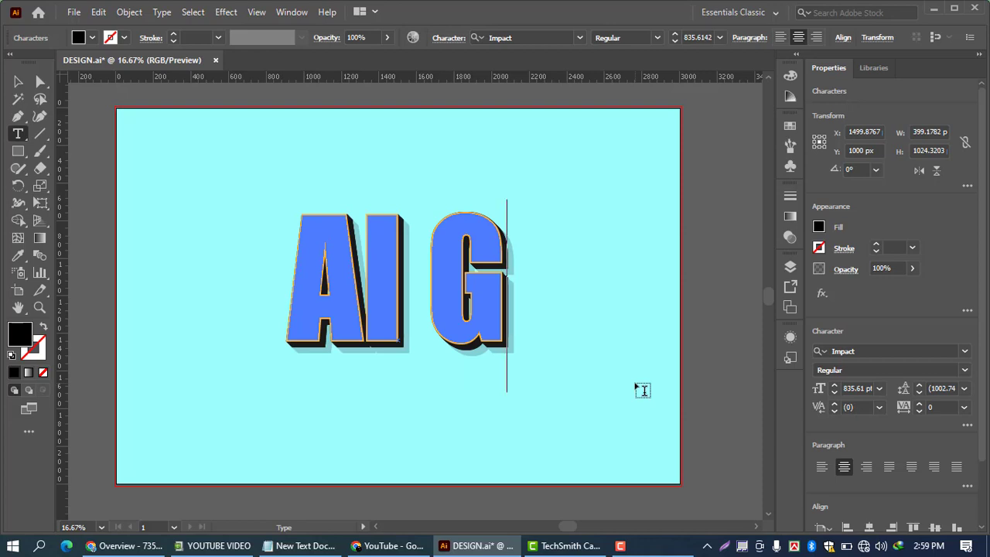
pyautogui.write('r')
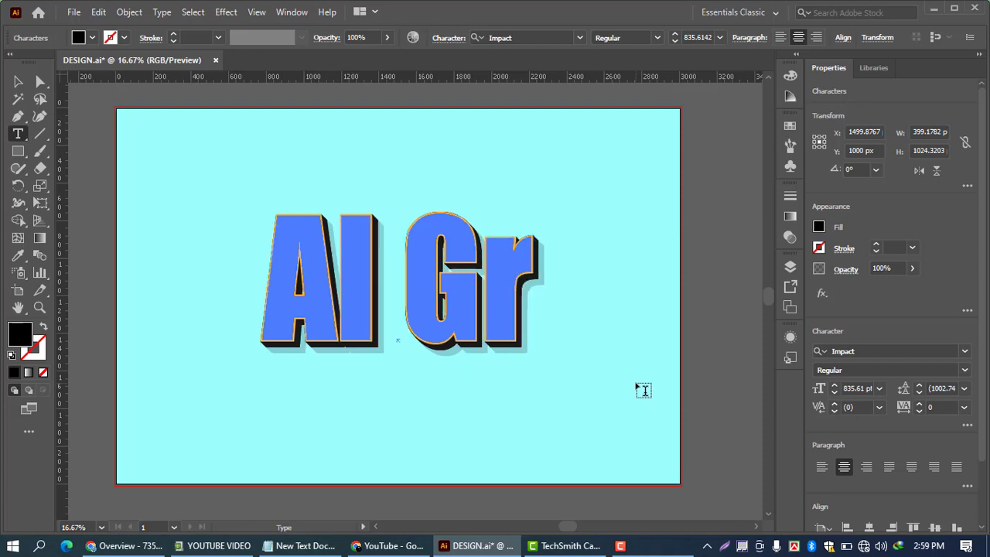
pyautogui.write('A')
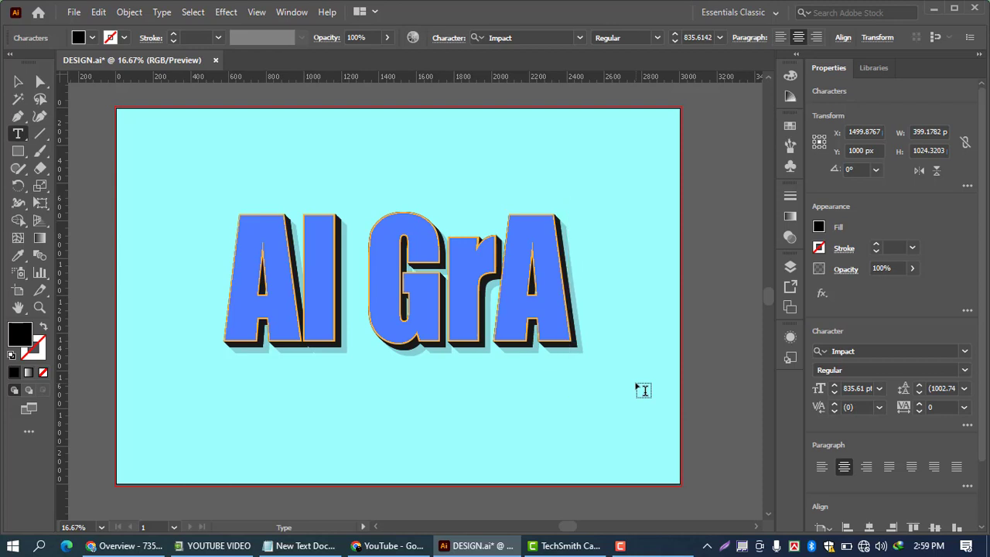
pyautogui.write('p')
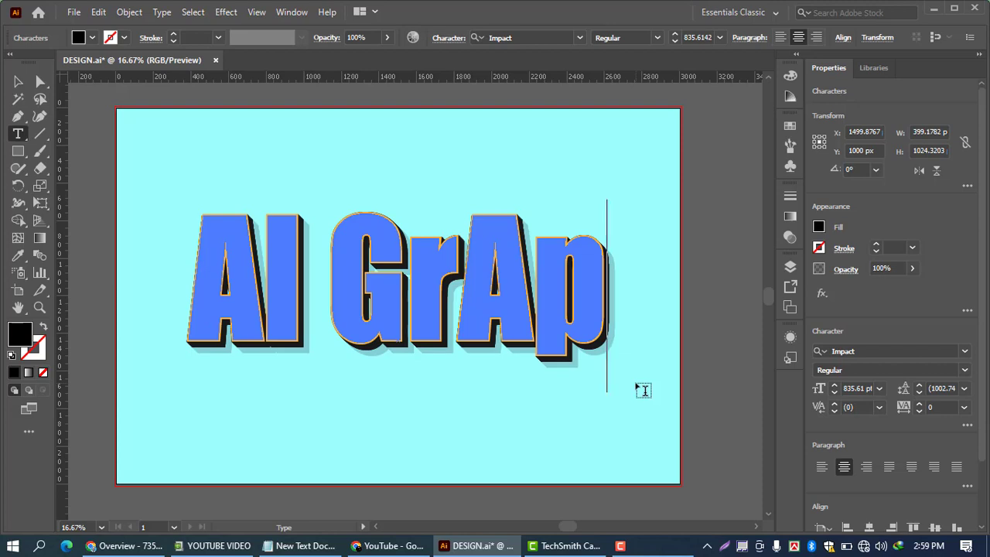
pyautogui.write('H')
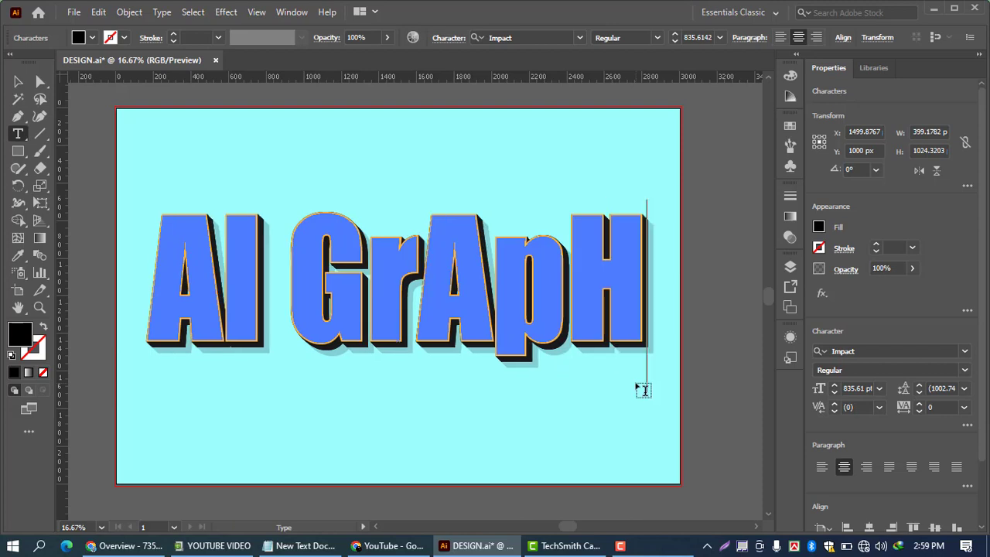
pyautogui.write('i')
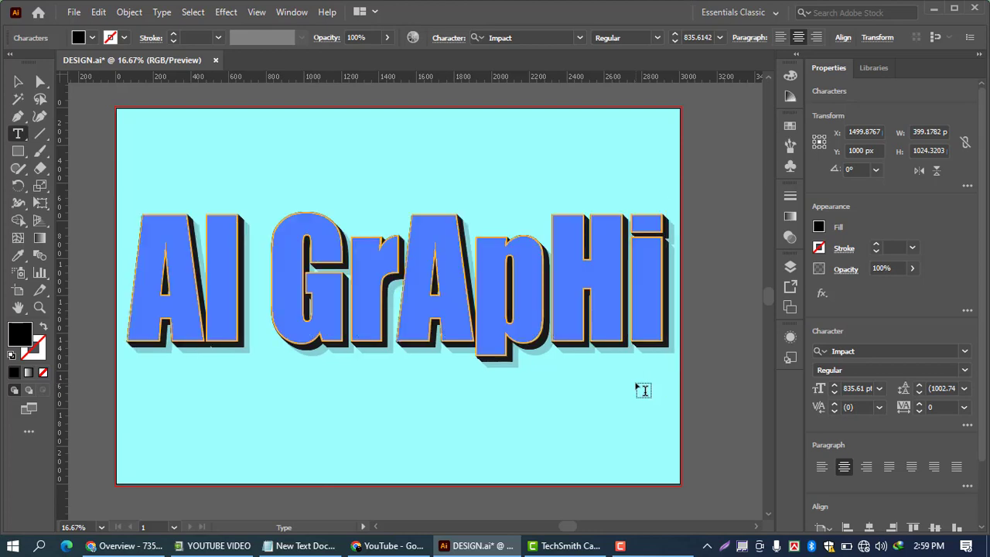
pyautogui.write('C')
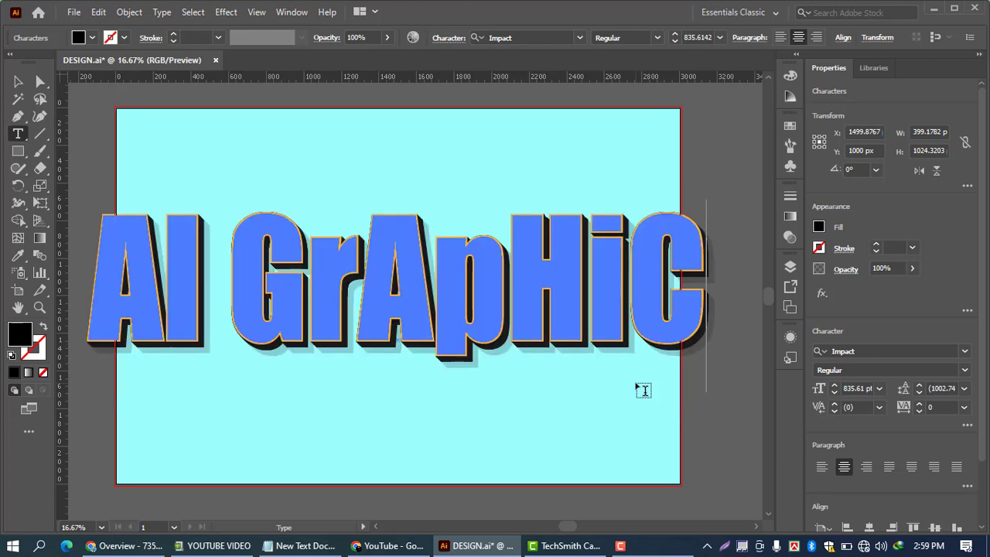
pyautogui.write(' 2')
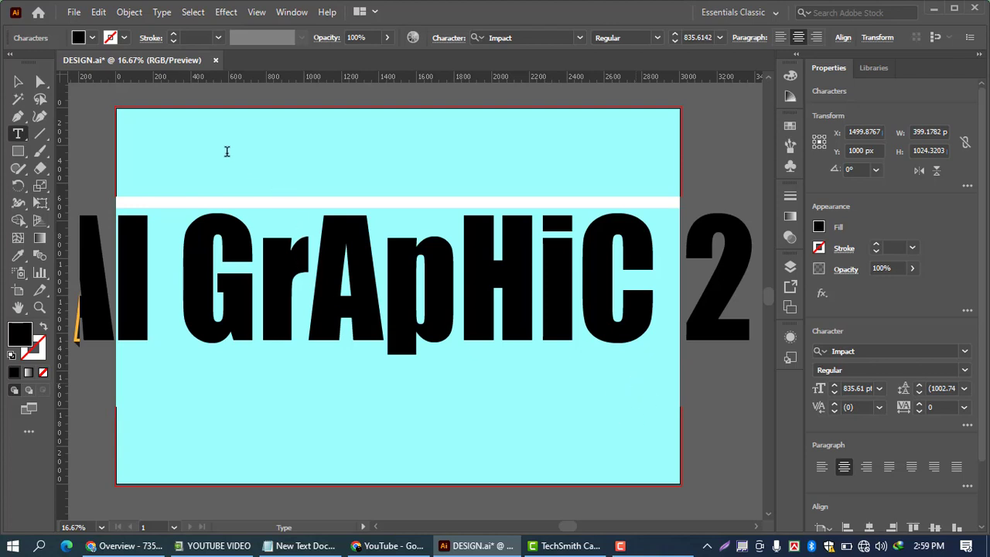
pyautogui.write('4')
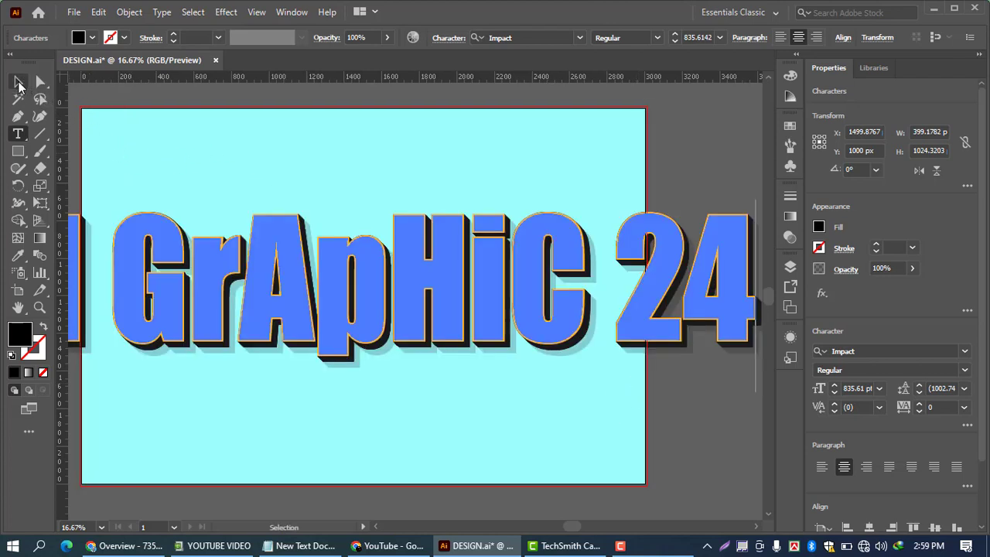
pyautogui.click(18, 81)
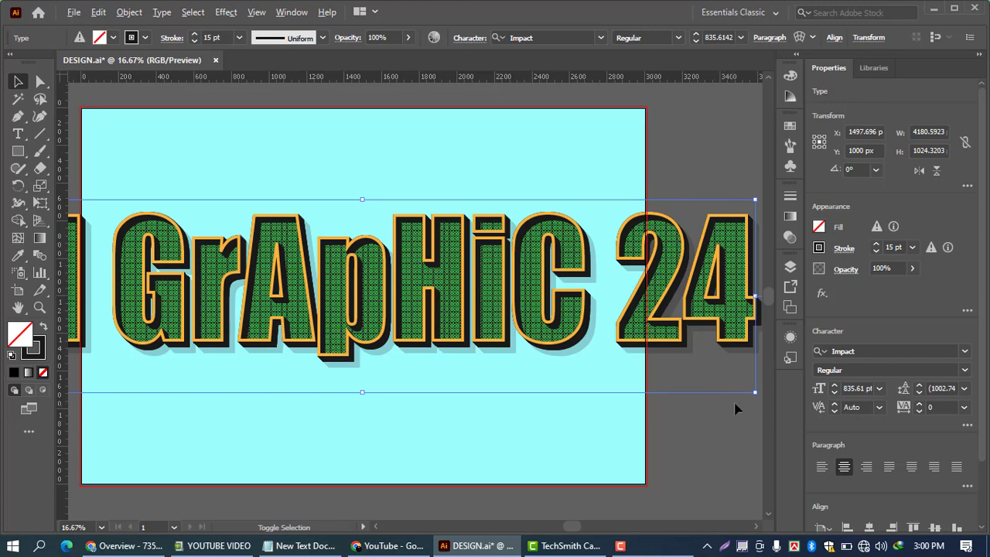
# Scale the text down proportionally to about 2865 px wide and centre it horizontally and vertically on the artboard.
pyautogui.hotkey('ctrl', 'z')
pyautogui.moveTo(757, 393); pyautogui.dragTo(762, 463)
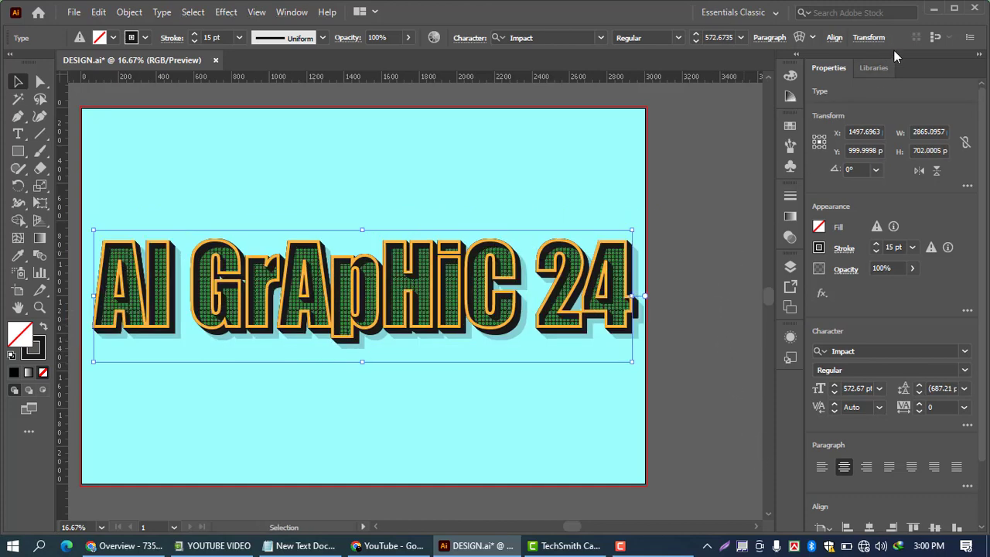
pyautogui.click(835, 38)
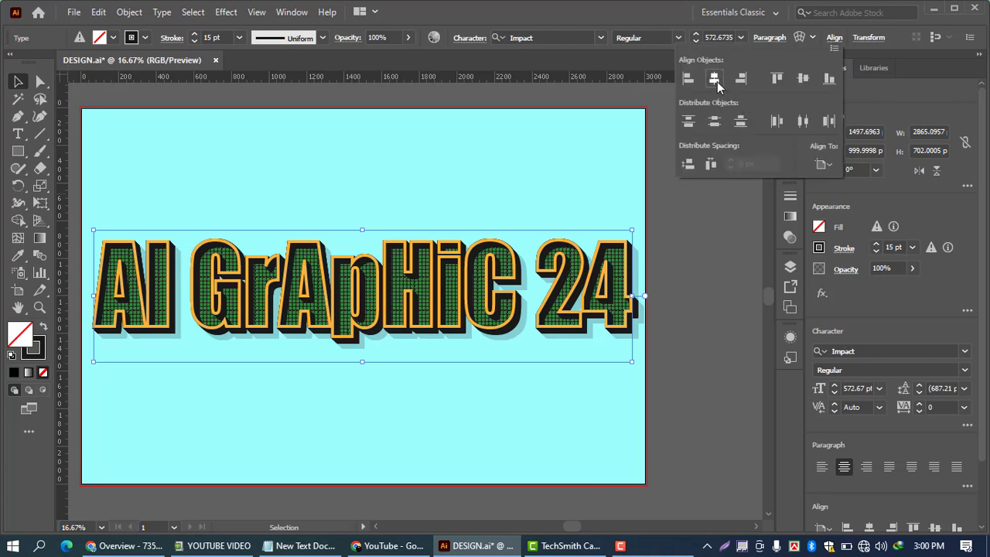
pyautogui.click(805, 81)
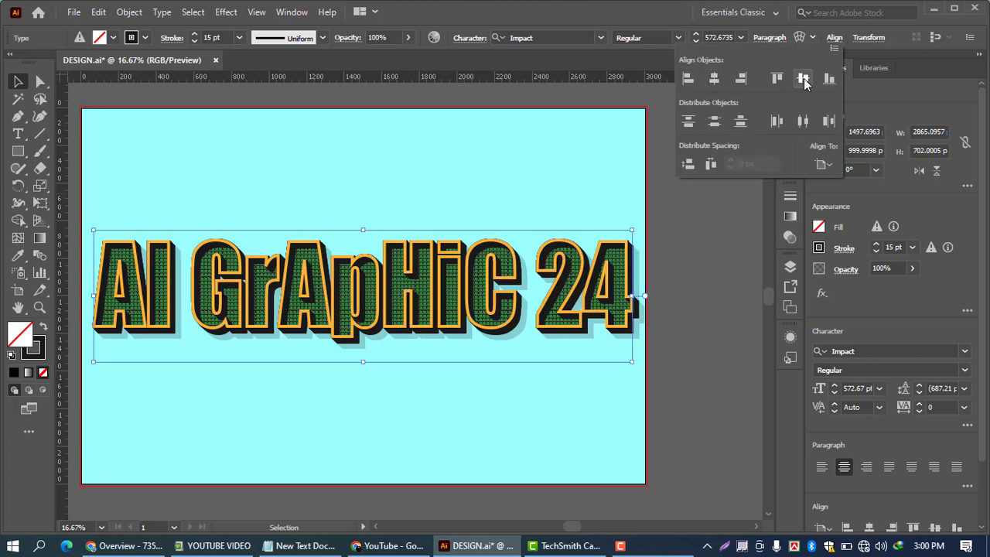
pyautogui.click(722, 276)
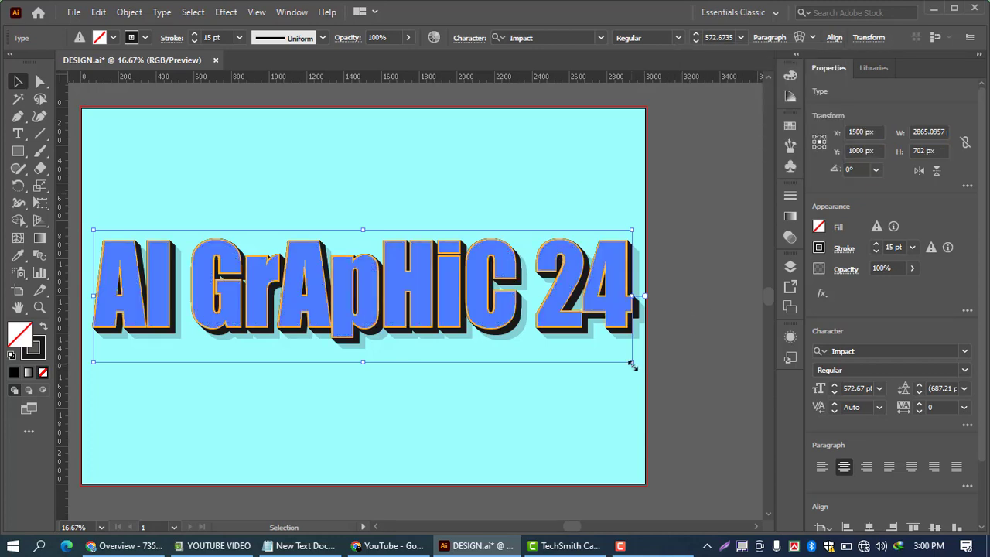
# Scale the text down further to about 2645 by 648 px, keeping it centred on the artboard, and deselect it.
pyautogui.press('shift')
pyautogui.moveTo(633, 366); pyautogui.dragTo(674, 361)
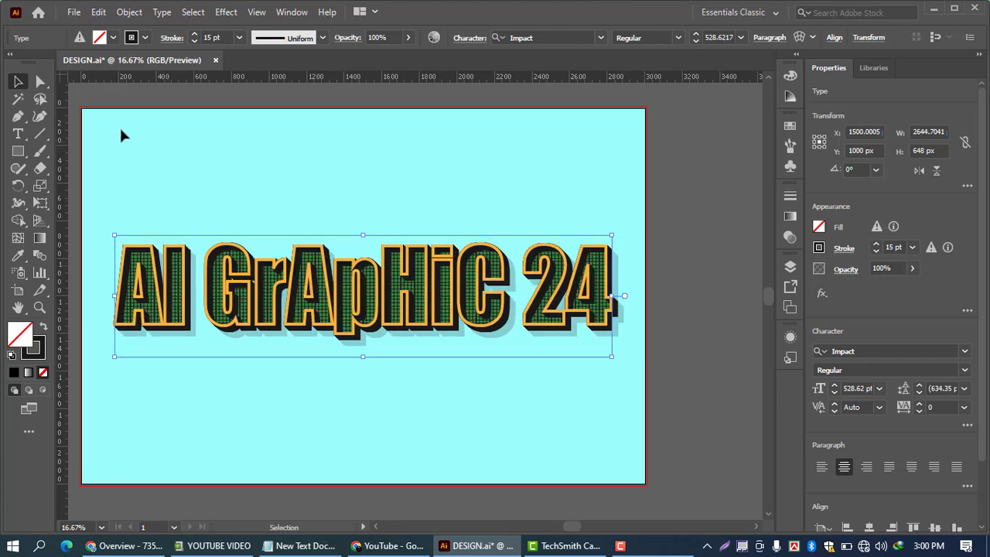
pyautogui.click(696, 188)
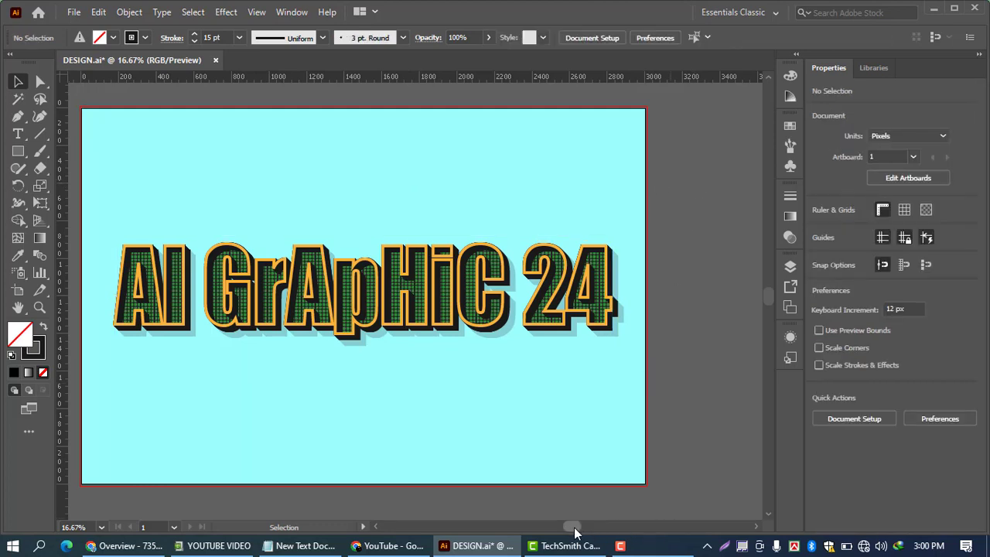
pyautogui.moveTo(574, 530); pyautogui.dragTo(569, 530)
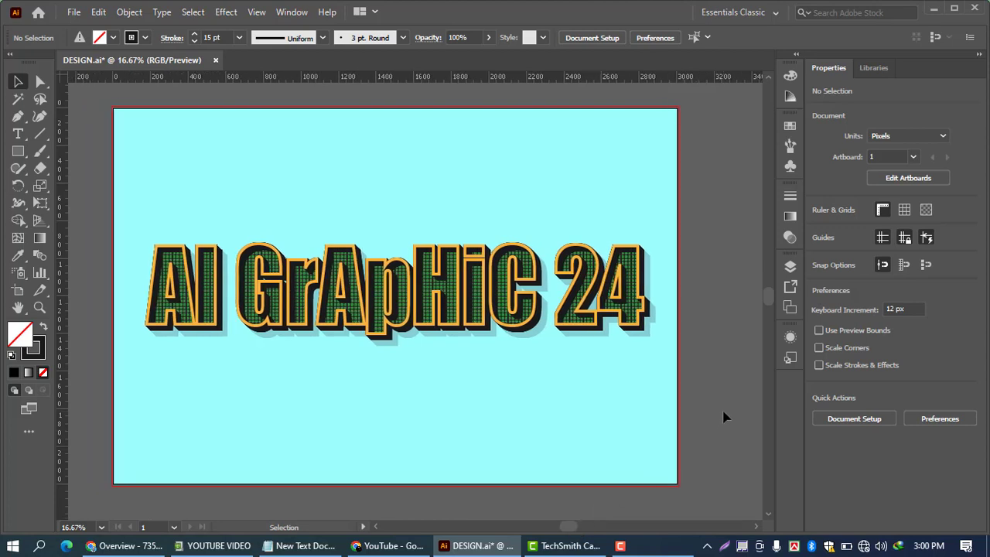